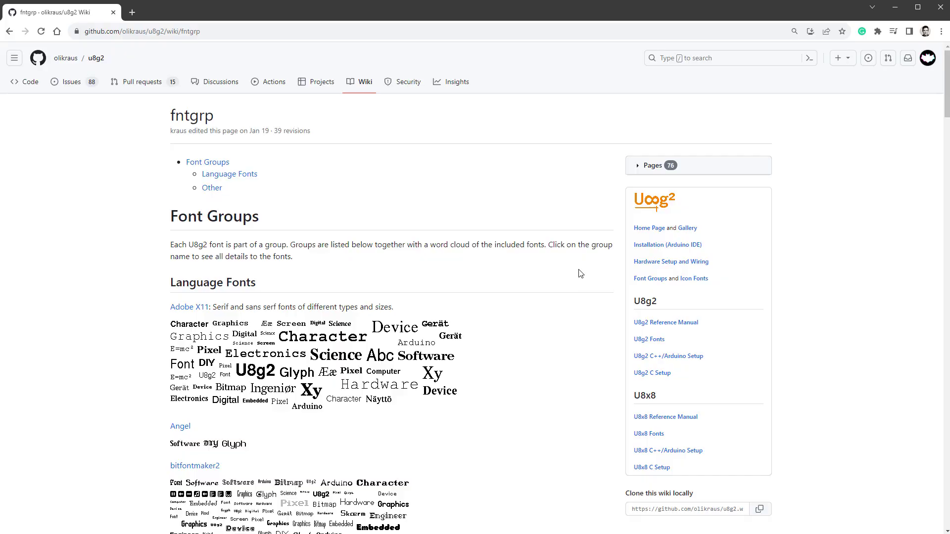
- Scroll down the ttyp0 font group page to the t0_22b section and highlight its name
{"action": "scroll", "coordinate": [580, 273], "scroll_direction": "down", "scroll_amount": 5}
{"action": "scroll", "coordinate": [580, 274], "scroll_direction": "down", "scroll_amount": 10}
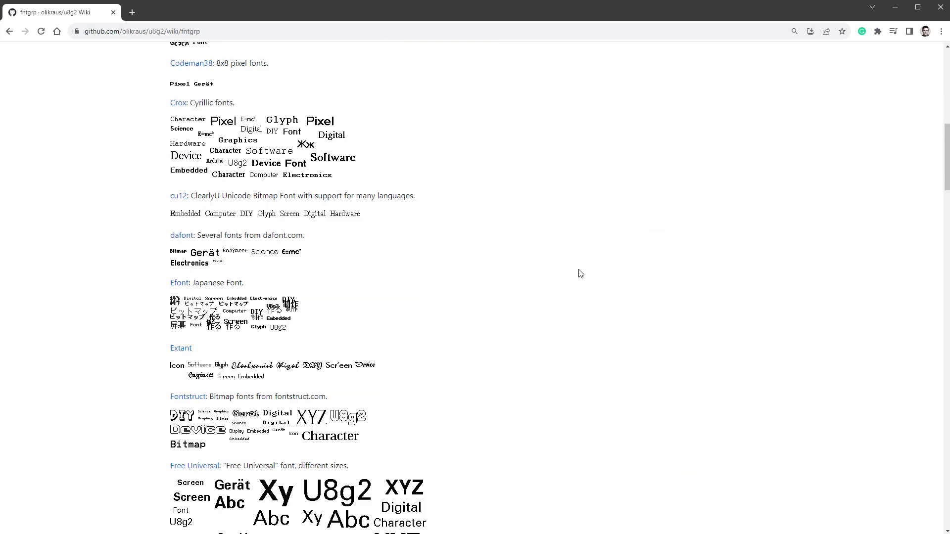
{"action": "scroll", "coordinate": [580, 274], "scroll_direction": "down", "scroll_amount": 10}
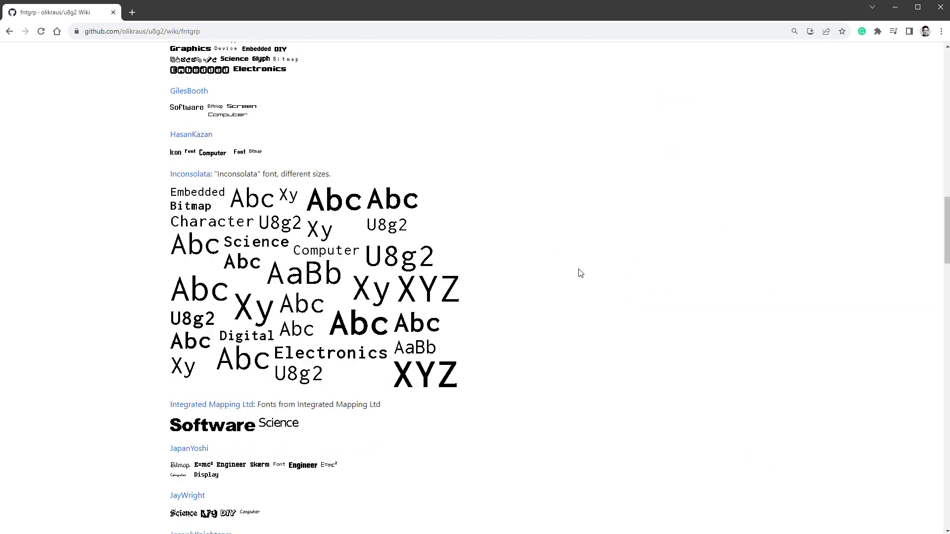
{"action": "scroll", "coordinate": [580, 273], "scroll_direction": "down", "scroll_amount": 10}
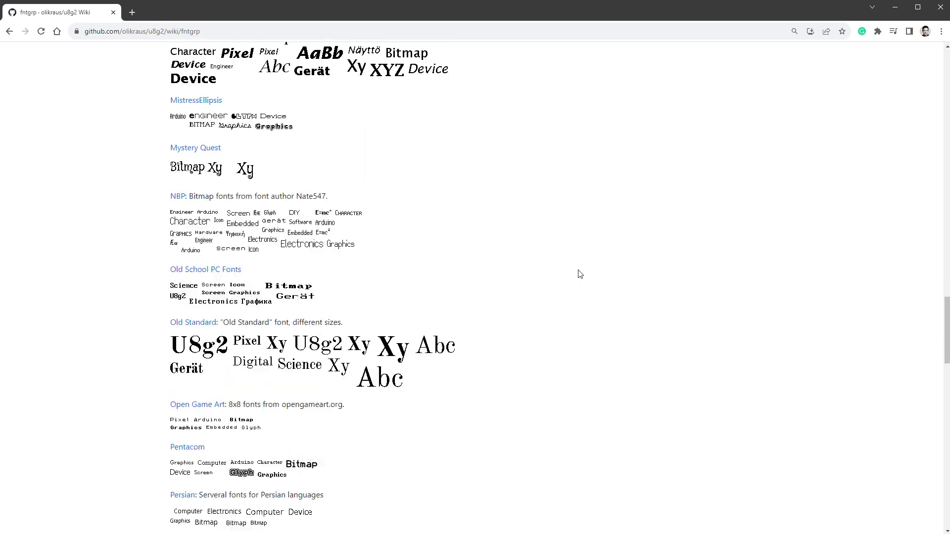
{"action": "scroll", "coordinate": [581, 273], "scroll_direction": "down", "scroll_amount": 8}
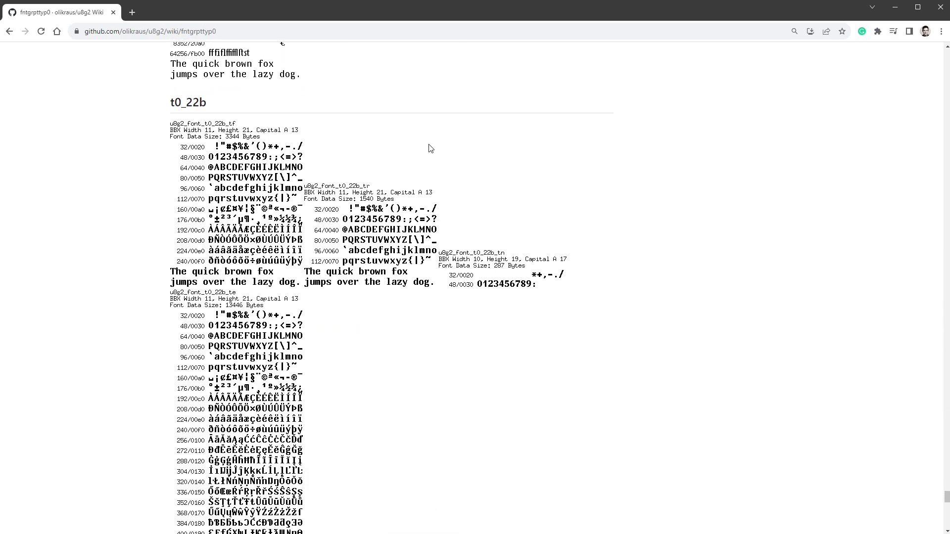
{"action": "left_click_drag", "start_coordinate": [172, 102], "coordinate": [216, 107]}
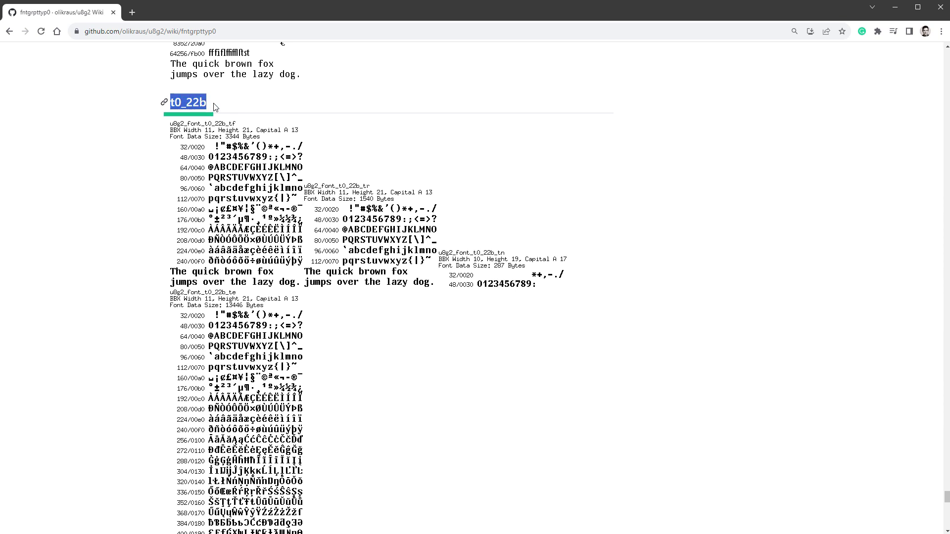
{"action": "left_click", "coordinate": [216, 107]}
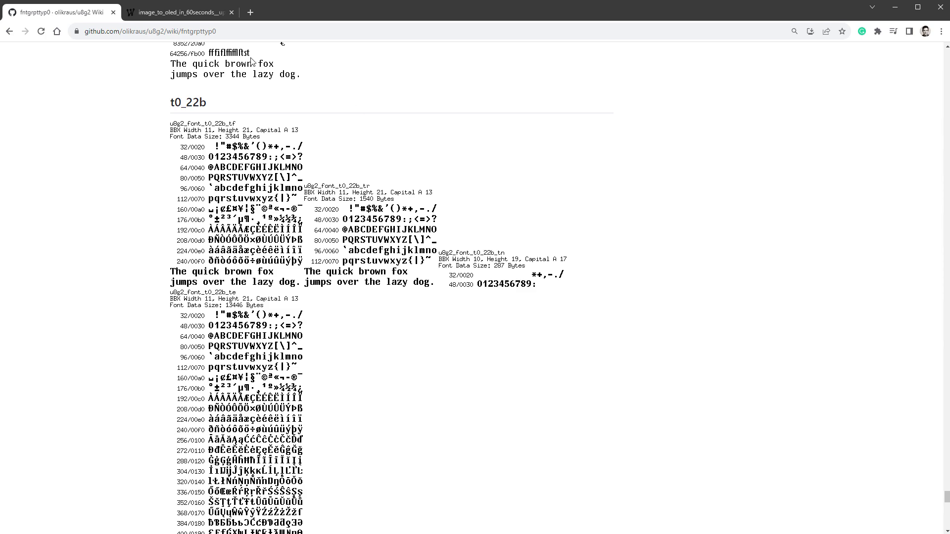
- In the Wokwi sketch, delete the epd_bitmap array and the drawXBMP line
{"action": "left_click", "coordinate": [179, 14]}
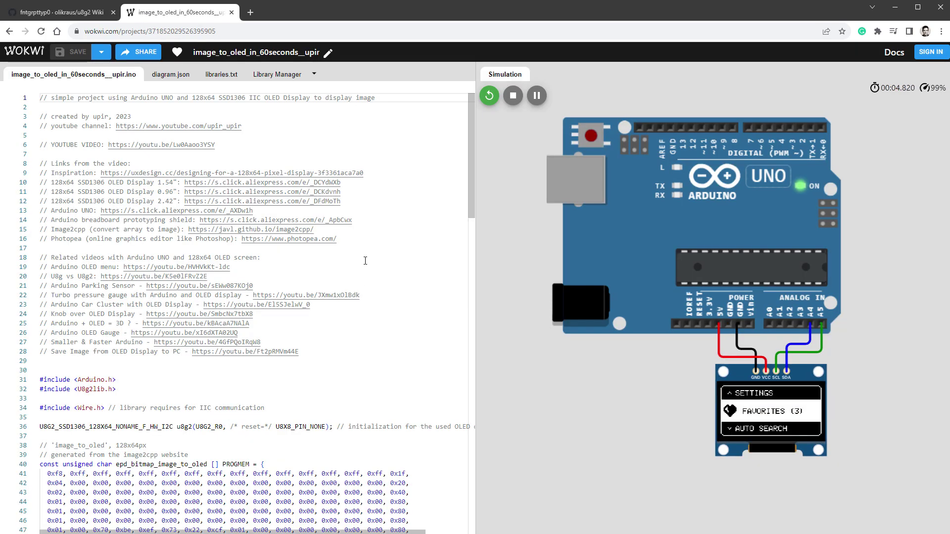
{"action": "scroll", "coordinate": [329, 254], "scroll_direction": "down", "scroll_amount": 5}
{"action": "left_click", "coordinate": [40, 123]}
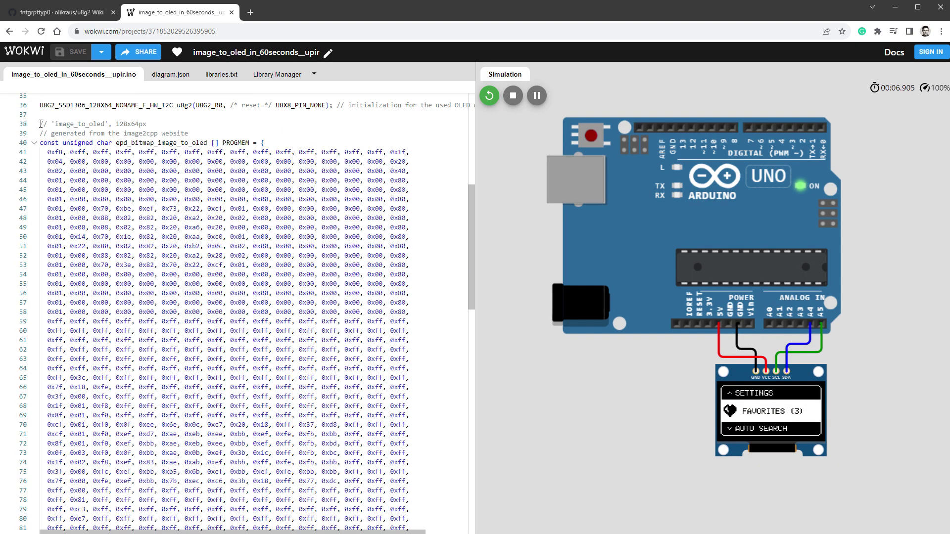
{"action": "left_click", "coordinate": [261, 311], "text": "shift"}
{"action": "key", "text": "Delete"}
{"action": "scroll", "coordinate": [255, 131], "scroll_direction": "up", "scroll_amount": 3}
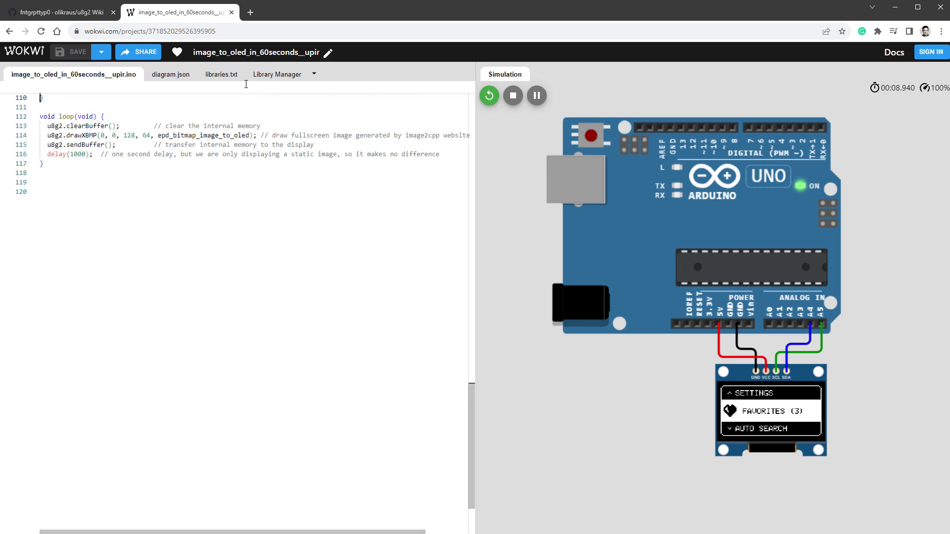
{"action": "key", "text": "shift+End"}
{"action": "key", "text": "Delete"}
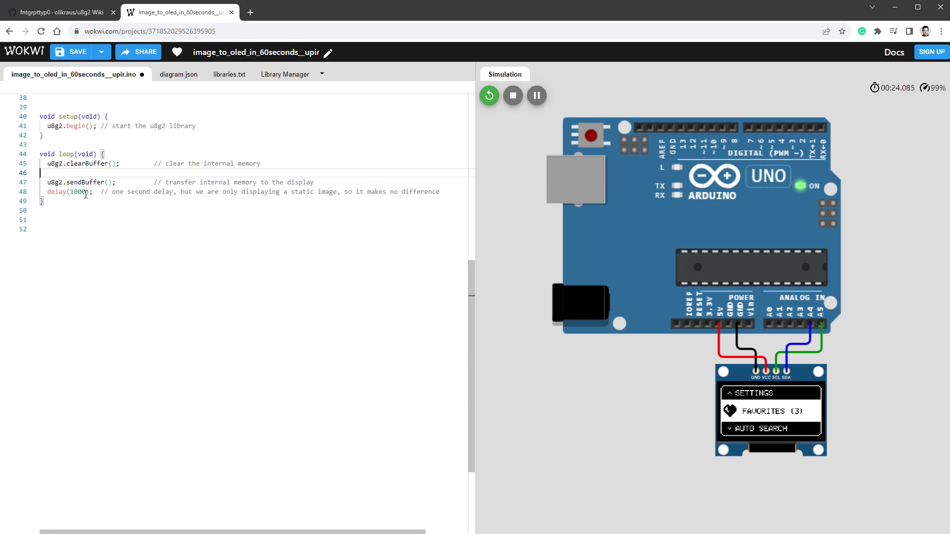
- Widen the code editor and remove the empty line 38
{"action": "scroll", "coordinate": [269, 237], "scroll_direction": "up", "scroll_amount": 5}
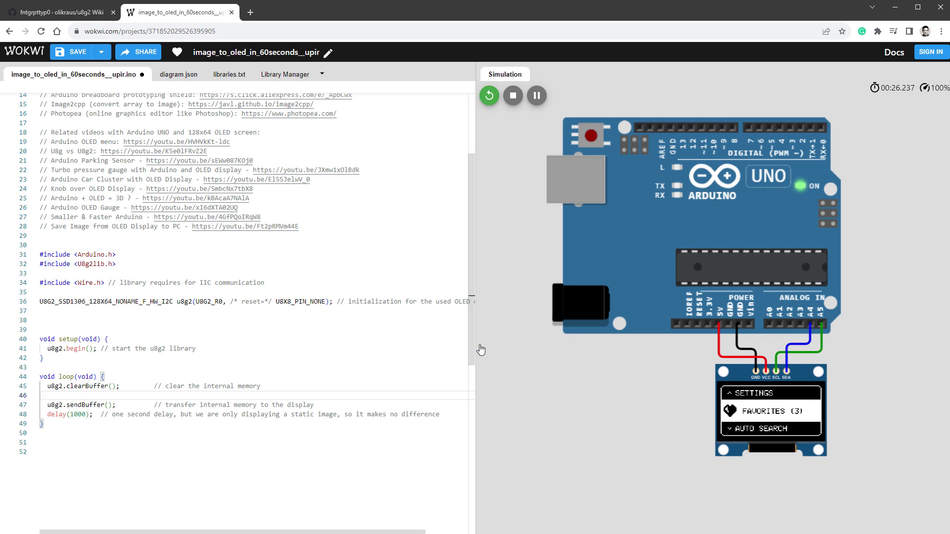
{"action": "left_click_drag", "start_coordinate": [476, 345], "coordinate": [537, 345]}
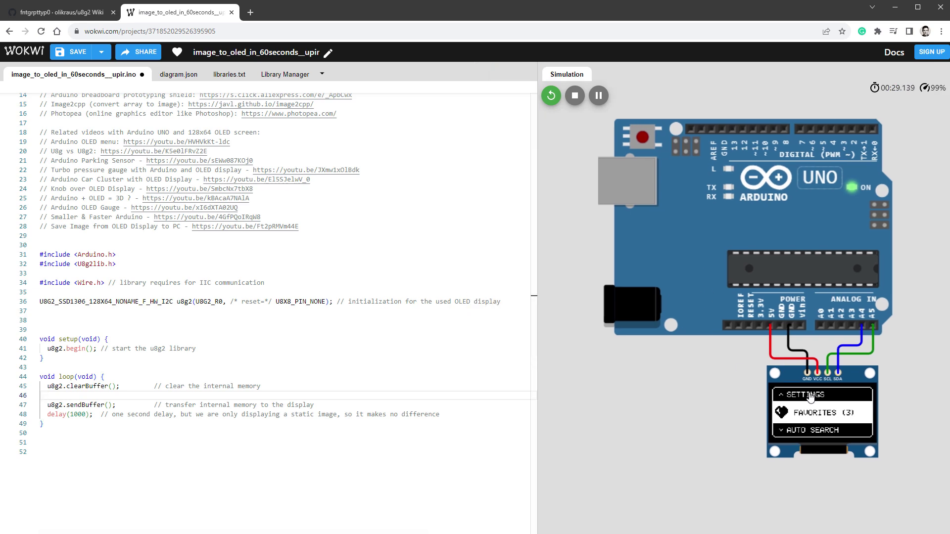
{"action": "left_click", "coordinate": [73, 324]}
{"action": "key", "text": "Delete"}
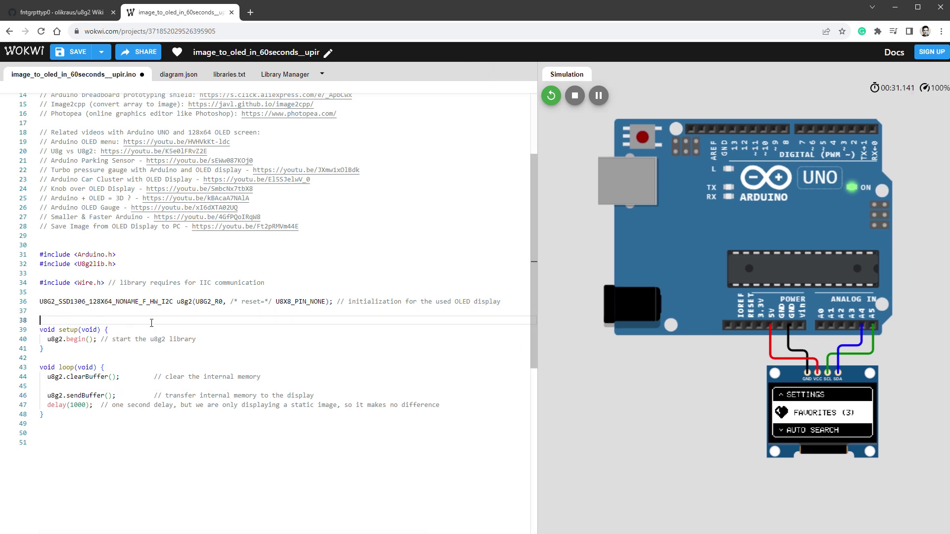
{"action": "scroll", "coordinate": [205, 319], "scroll_direction": "down", "scroll_amount": 3}
{"action": "scroll", "coordinate": [206, 318], "scroll_direction": "up", "scroll_amount": 2}
{"action": "left_click_drag", "start_coordinate": [48, 290], "coordinate": [197, 291]}
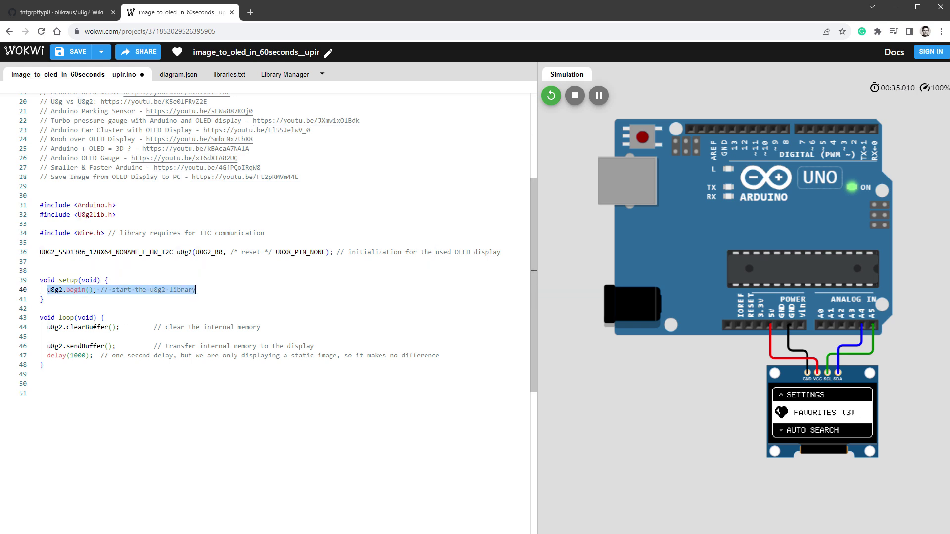
- Insert blank lines in loop() between clearBuffer and sendBuffer
{"action": "left_click", "coordinate": [40, 327]}
{"action": "left_click", "coordinate": [93, 337]}
{"action": "key", "text": "Return"}
{"action": "key", "text": "Return"}
{"action": "key", "text": "Return"}
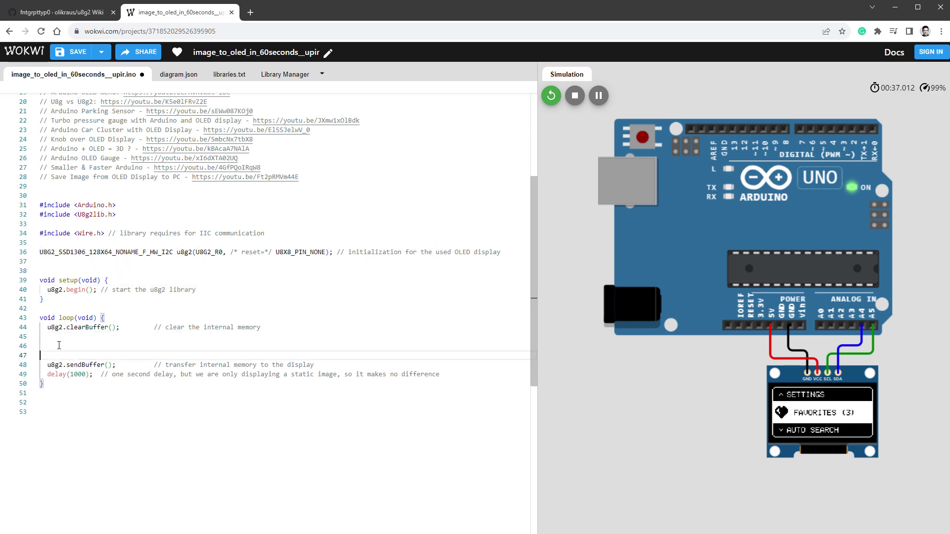
{"action": "key", "text": "Up"}
{"action": "key", "text": "Up"}
{"action": "left_click_drag", "start_coordinate": [48, 376], "coordinate": [315, 376]}
{"action": "left_click", "coordinate": [82, 348]}
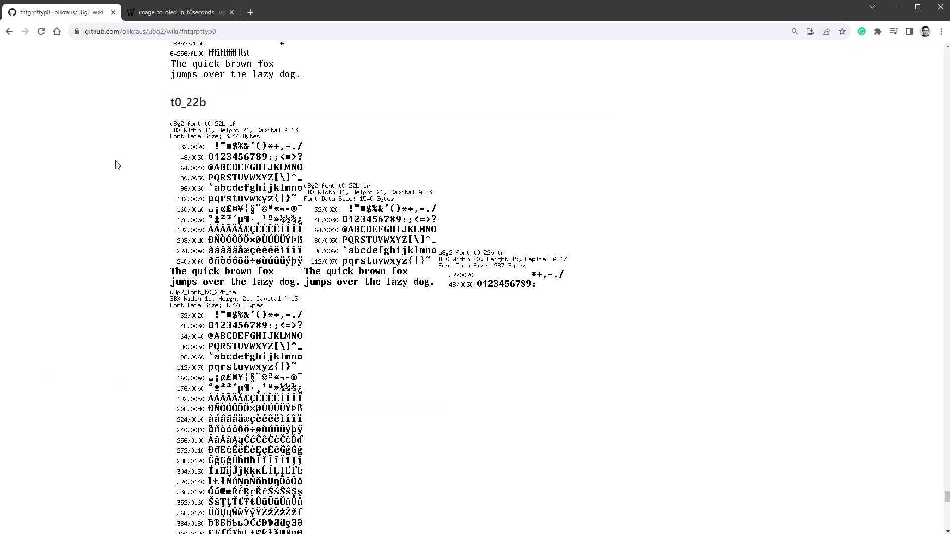
- Copy the setFont and drawStr example from the u8g2 reference's drawStr section
{"action": "left_click", "coordinate": [54, 12]}
{"action": "key", "text": "ctrl+shift+t"}
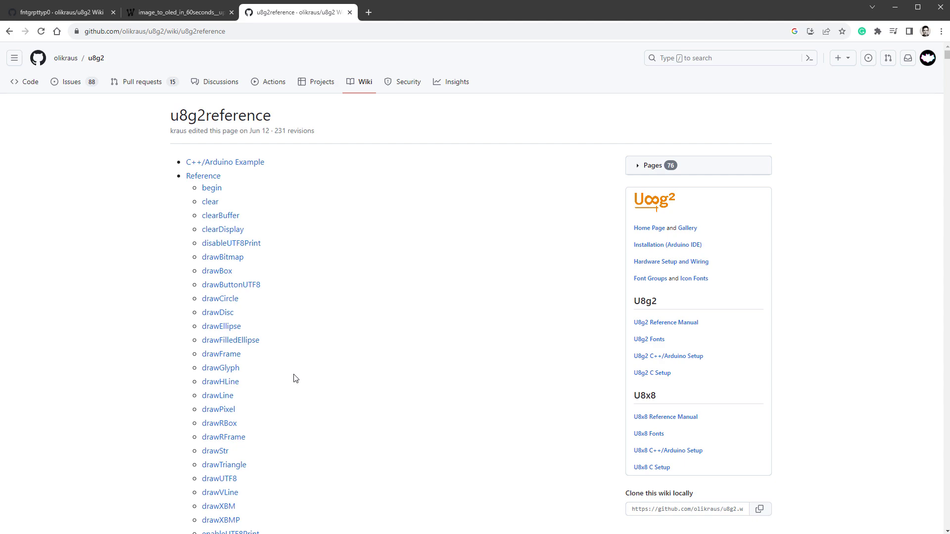
{"action": "left_click", "coordinate": [216, 450]}
{"action": "scroll", "coordinate": [376, 229], "scroll_direction": "down", "scroll_amount": 2}
{"action": "scroll", "coordinate": [375, 238], "scroll_direction": "up", "scroll_amount": 2}
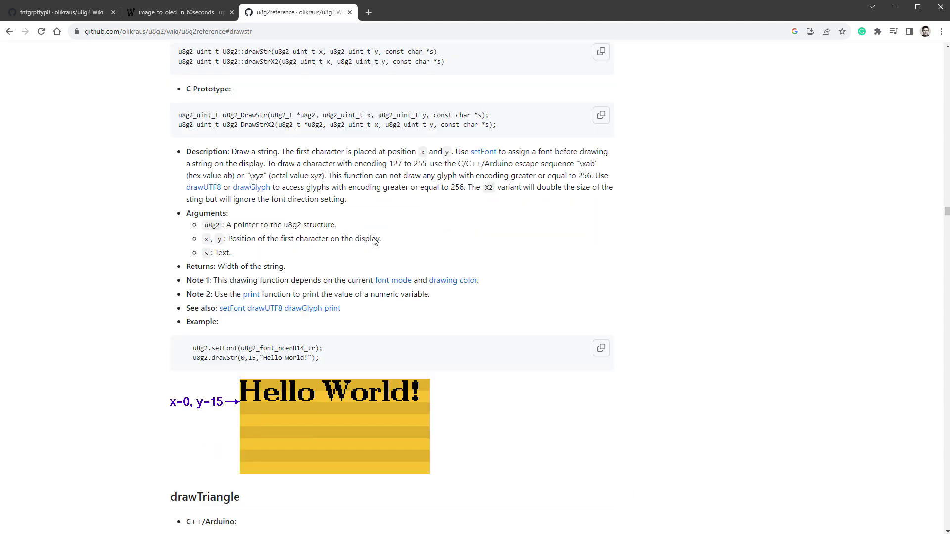
{"action": "scroll", "coordinate": [374, 241], "scroll_direction": "down", "scroll_amount": 2}
{"action": "left_click_drag", "start_coordinate": [322, 312], "coordinate": [177, 300]}
{"action": "key", "text": "ctrl+c"}
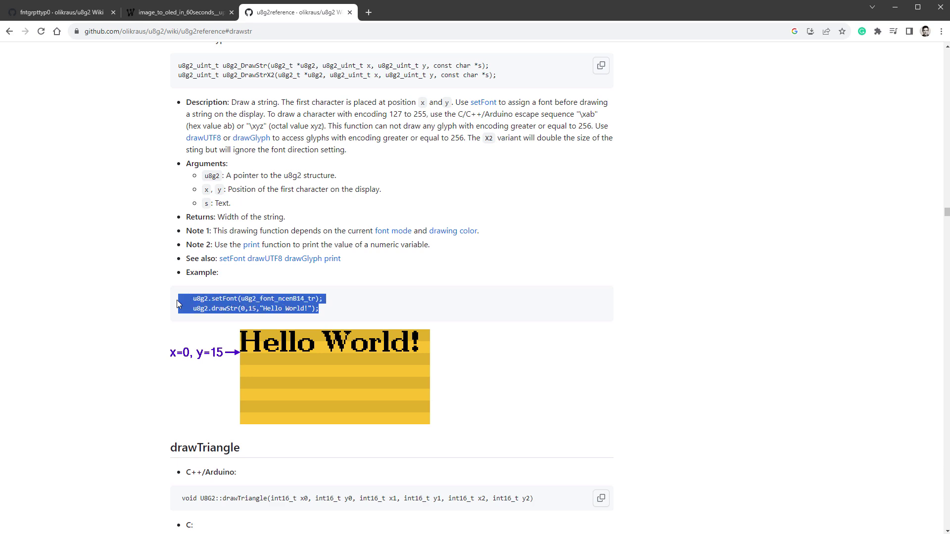
{"action": "left_click", "coordinate": [154, 13]}
- Paste the setFont and drawStr example lines into the sketch's loop()
{"action": "key", "text": "ctrl+v"}
{"action": "left_click_drag", "start_coordinate": [37, 351], "coordinate": [38, 345]}
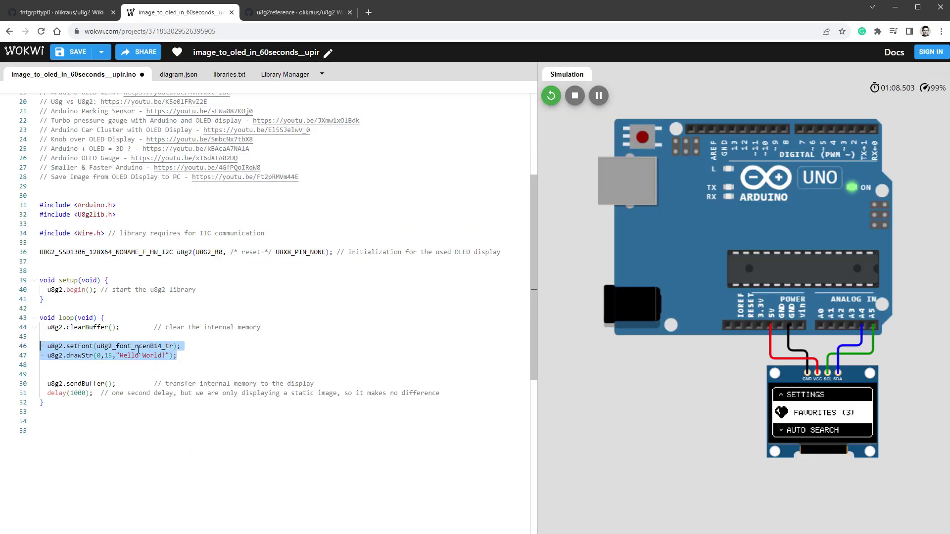
{"action": "left_click", "coordinate": [62, 12]}
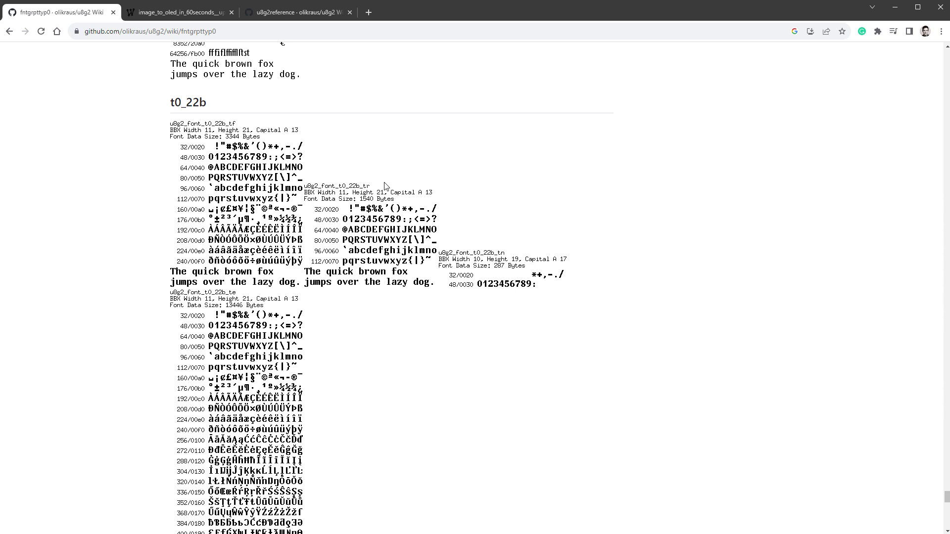
- Change the font to u8g2_font_t0_22b_tr and restart the simulation to show 'Hello World!'
{"action": "key", "text": "ctrl+Tab"}
{"action": "left_click_drag", "start_coordinate": [135, 346], "coordinate": [173, 347]}
{"action": "type", "text": "t0_22"}
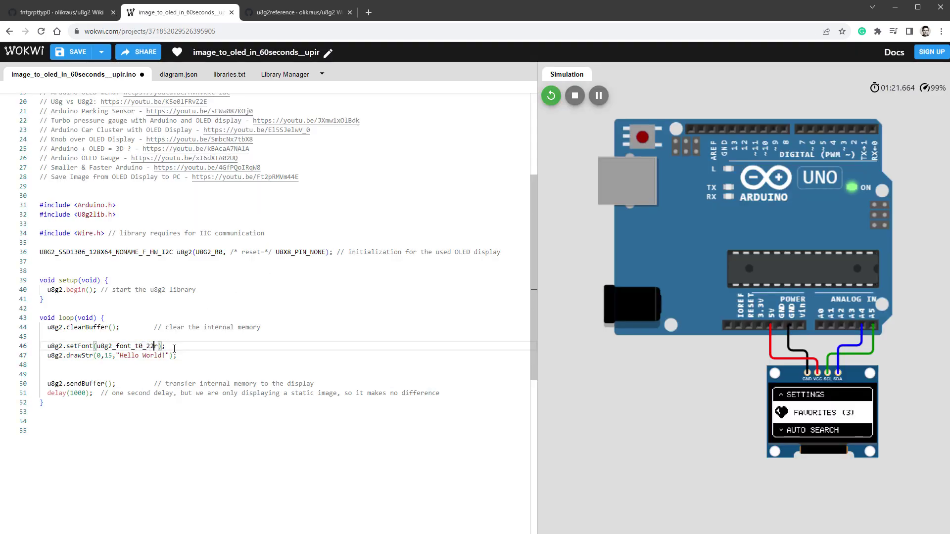
{"action": "type", "text": "b_t"}
{"action": "left_click", "coordinate": [177, 355]}
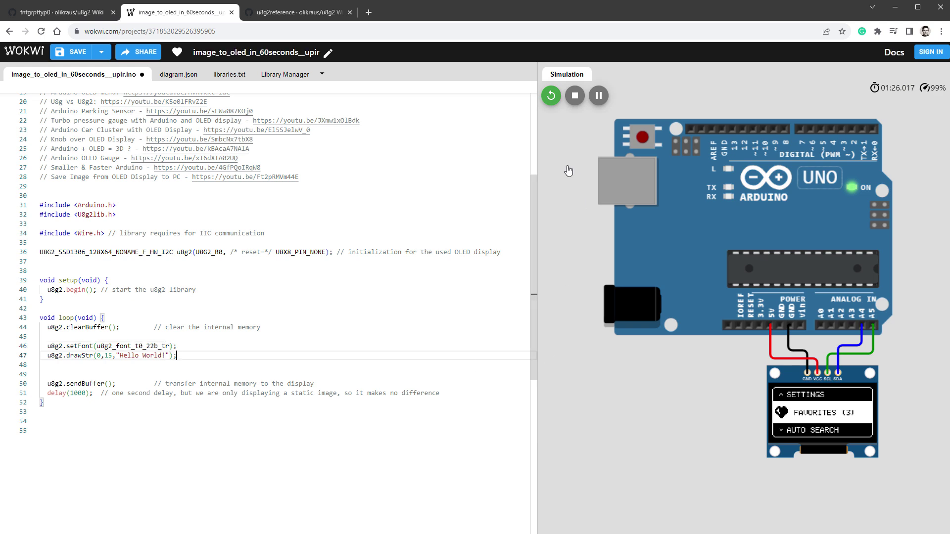
{"action": "left_click", "coordinate": [550, 95]}
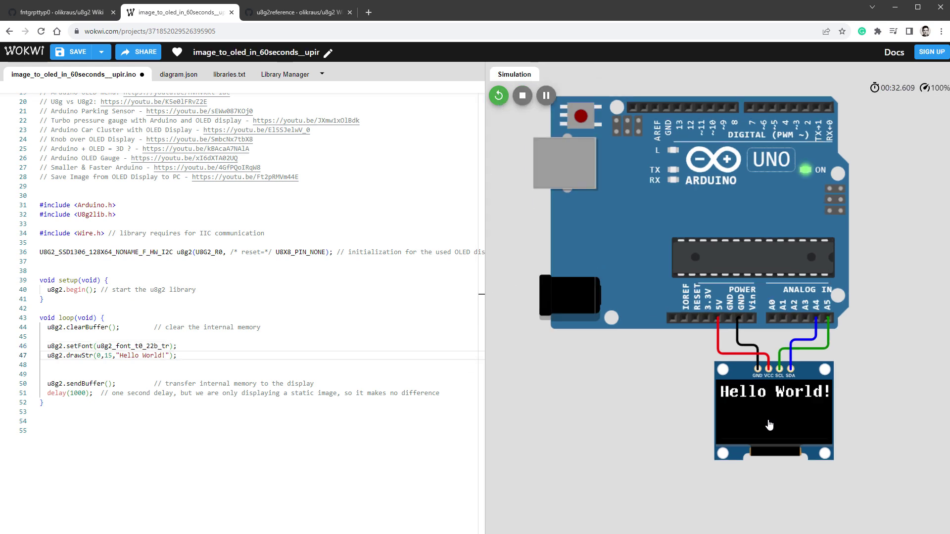
{"action": "scroll", "coordinate": [769, 418], "scroll_direction": "up", "scroll_amount": 5}
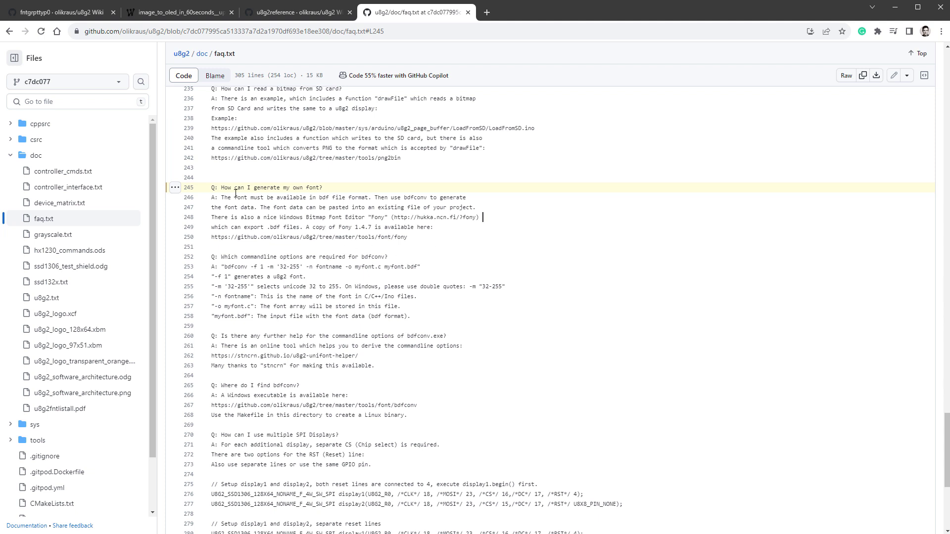
{"action": "left_click_drag", "start_coordinate": [221, 187], "coordinate": [334, 185]}
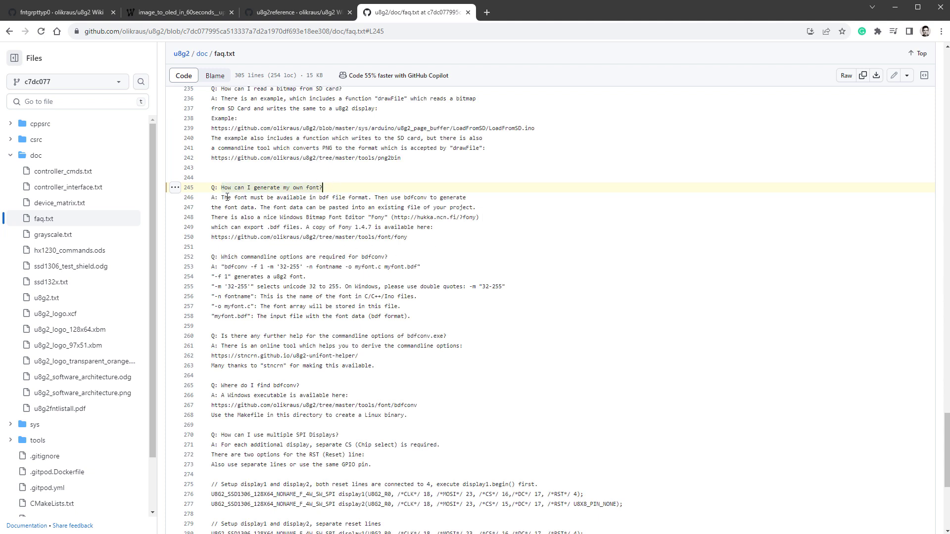
{"action": "left_click_drag", "start_coordinate": [221, 197], "coordinate": [473, 198]}
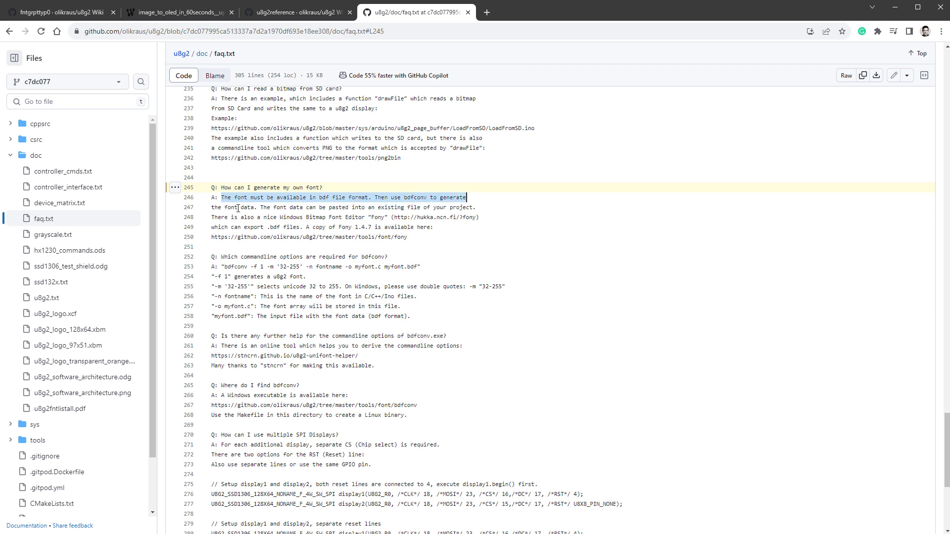
{"action": "left_click_drag", "start_coordinate": [238, 208], "coordinate": [474, 210]}
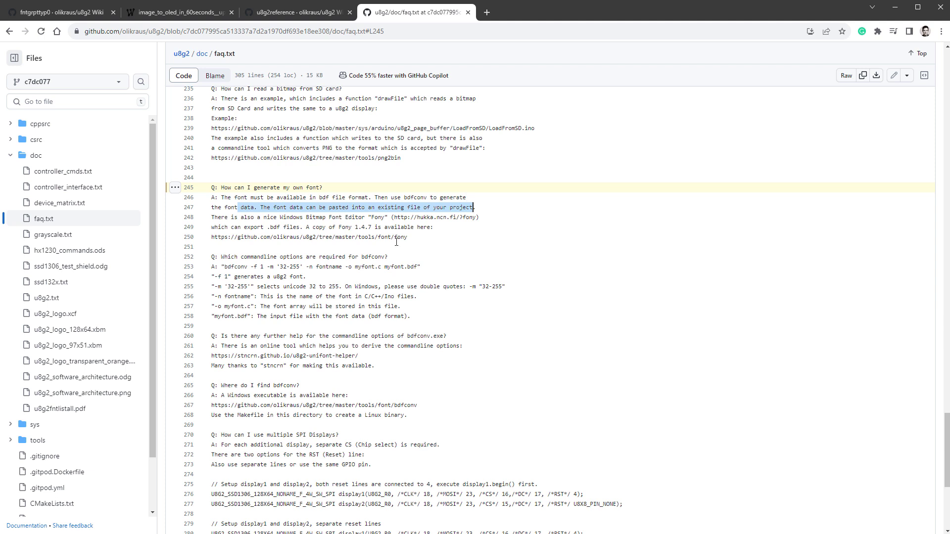
{"action": "left_click_drag", "start_coordinate": [212, 219], "coordinate": [475, 218]}
{"action": "left_click", "coordinate": [407, 216]}
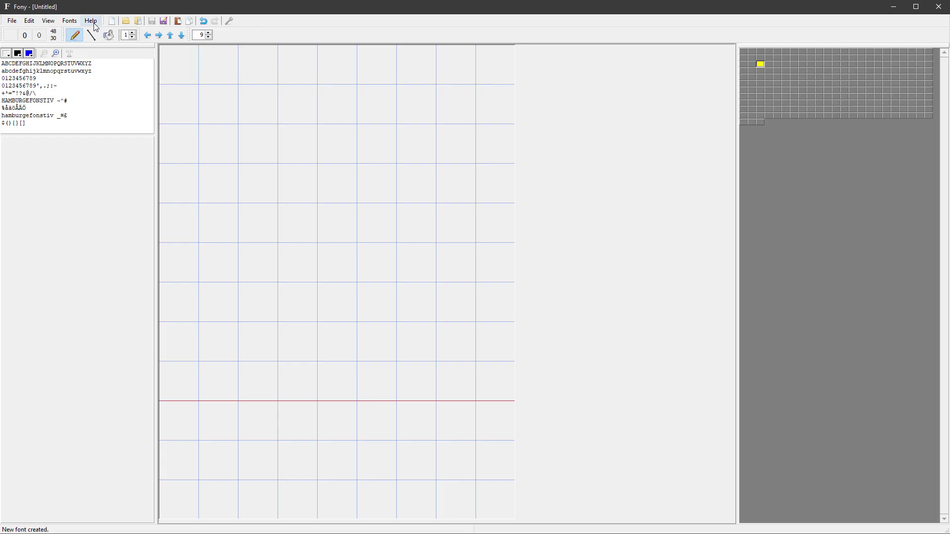
- In Fony, check the About information and the available export formats
{"action": "left_click", "coordinate": [91, 20]}
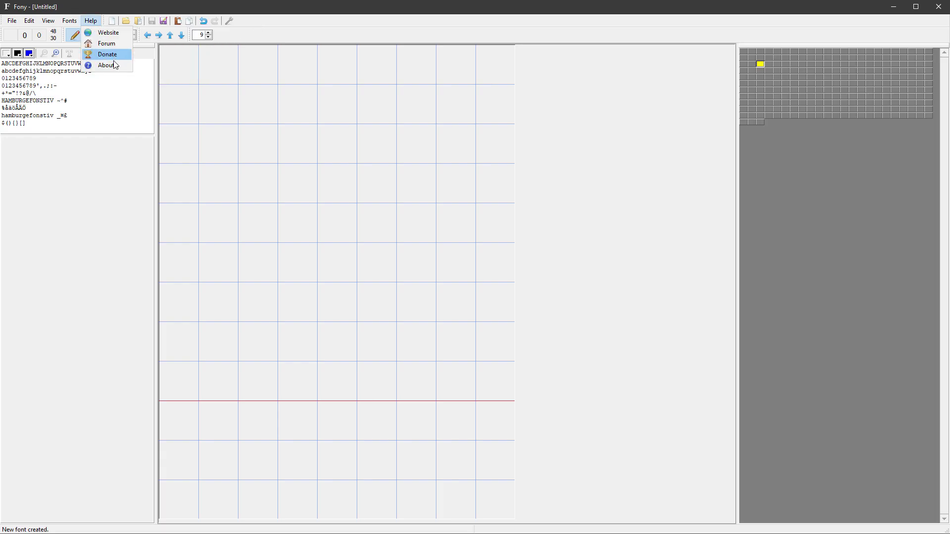
{"action": "left_click", "coordinate": [102, 64]}
{"action": "left_click", "coordinate": [590, 175]}
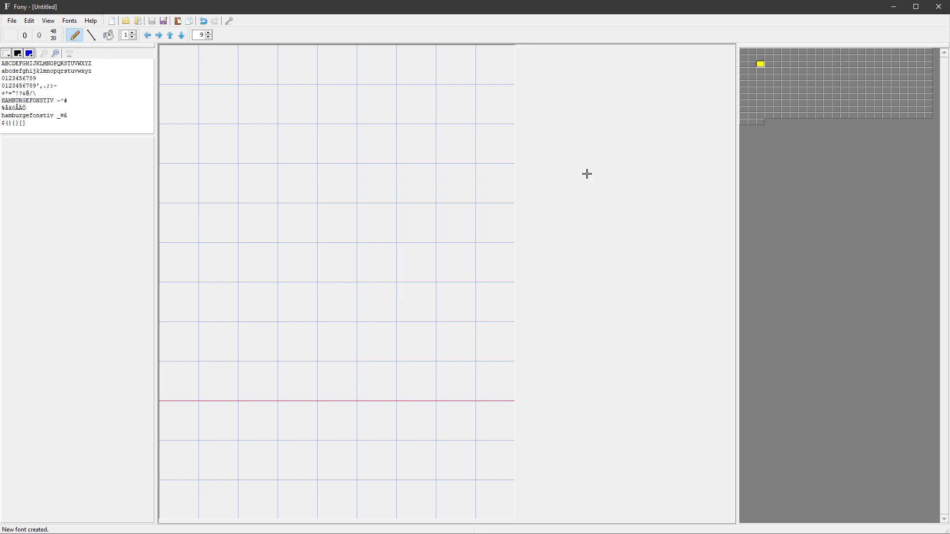
{"action": "left_click", "coordinate": [12, 21]}
{"action": "mouse_move", "coordinate": [58, 130]}
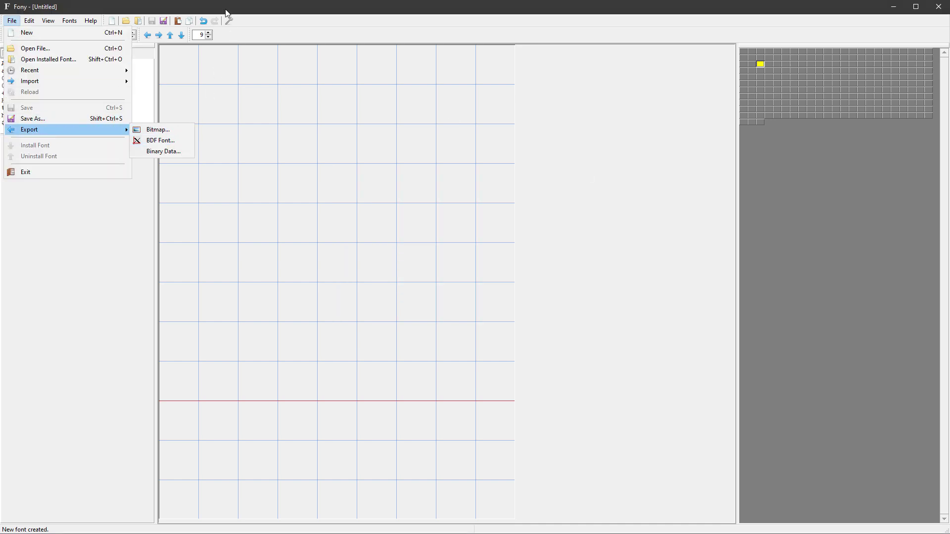
- Select character A and draw a diagonal stroke with the Line tool
{"action": "left_click", "coordinate": [75, 39]}
{"action": "left_click", "coordinate": [91, 36]}
{"action": "left_click_drag", "start_coordinate": [179, 380], "coordinate": [296, 70]}
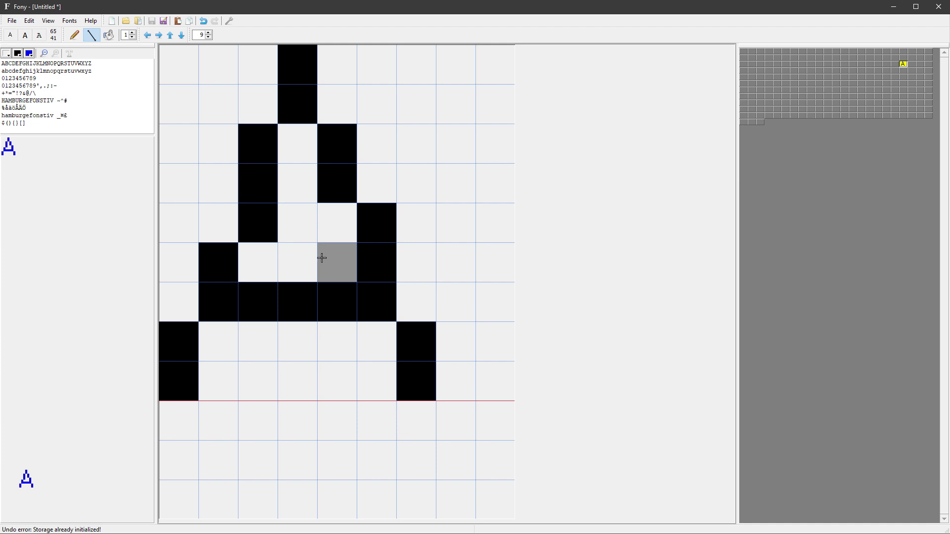
{"action": "left_click", "coordinate": [13, 23]}
- Import the installed Aldo the Apache Regular font at size 12, discarding the hand-drawn glyph
{"action": "mouse_move", "coordinate": [39, 81]}
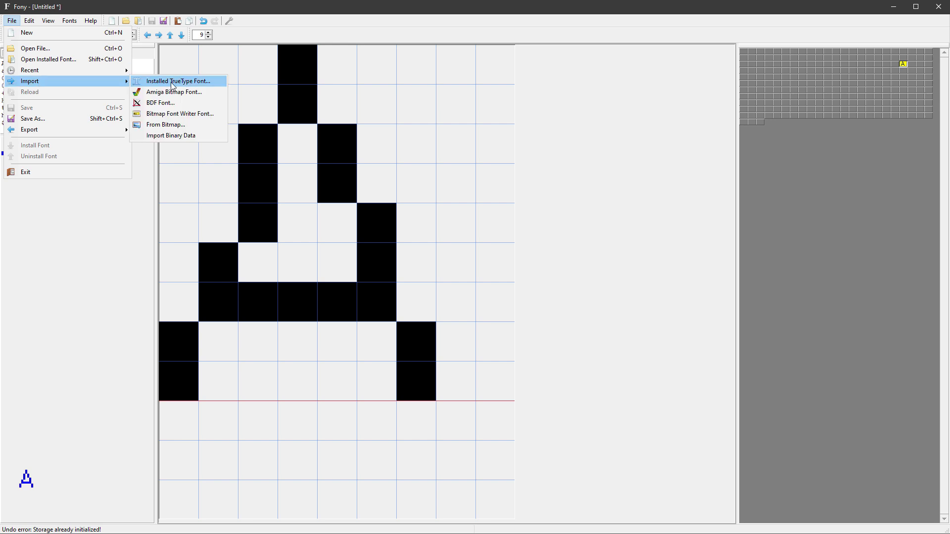
{"action": "left_click", "coordinate": [177, 81]}
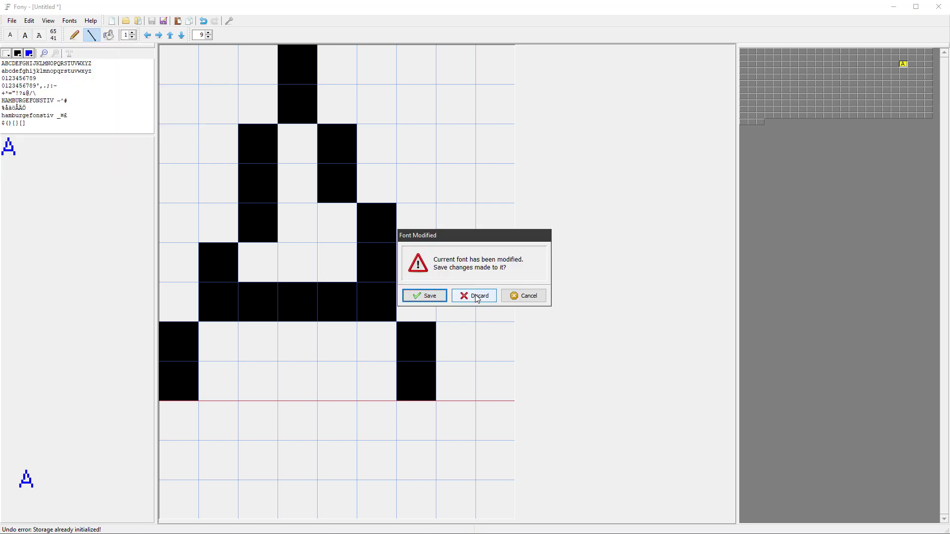
{"action": "left_click", "coordinate": [478, 297]}
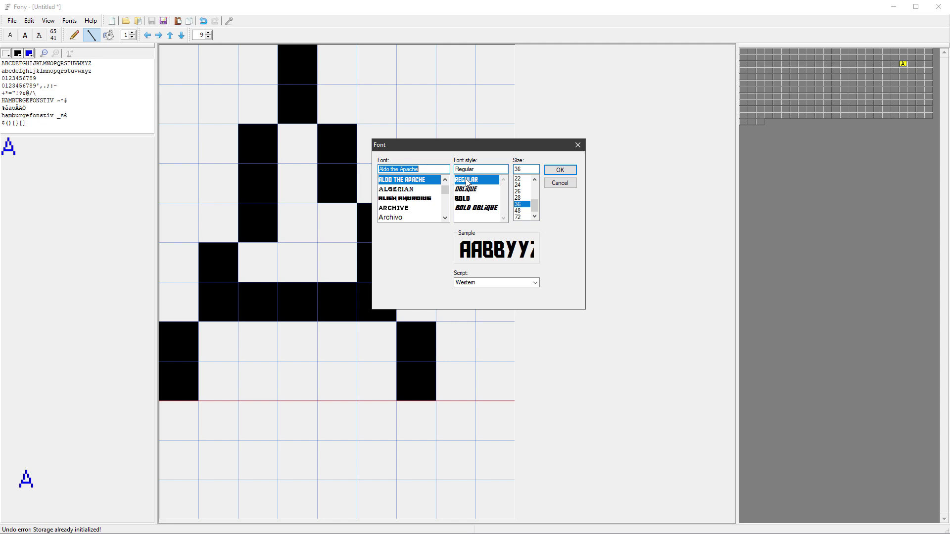
{"action": "left_click", "coordinate": [466, 181]}
{"action": "left_click_drag", "start_coordinate": [535, 203], "coordinate": [536, 191]}
{"action": "left_click", "coordinate": [524, 204]}
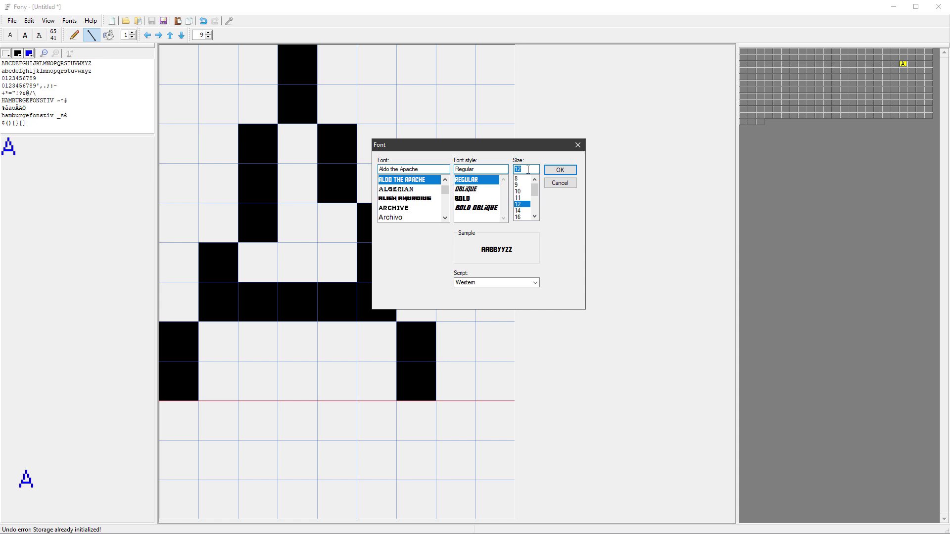
{"action": "key", "text": "Return"}
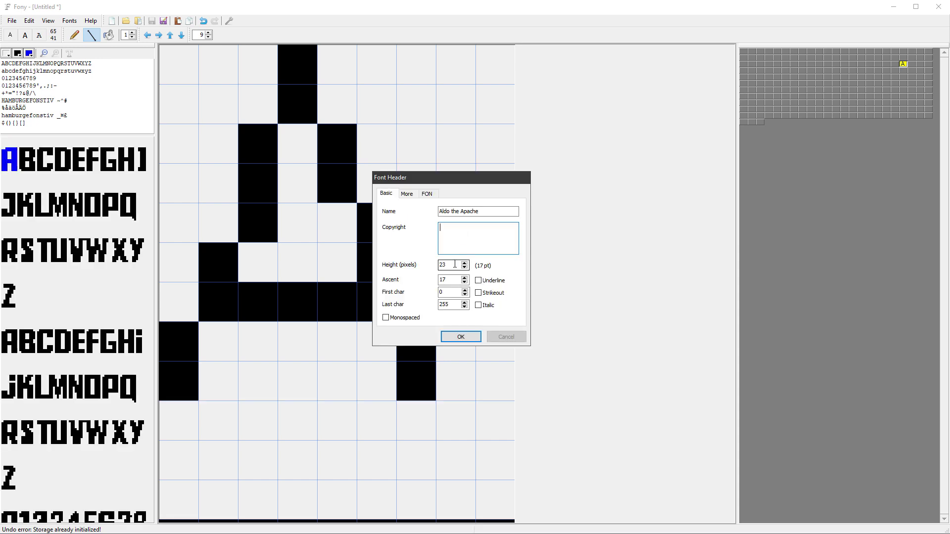
{"action": "left_click", "coordinate": [458, 279]}
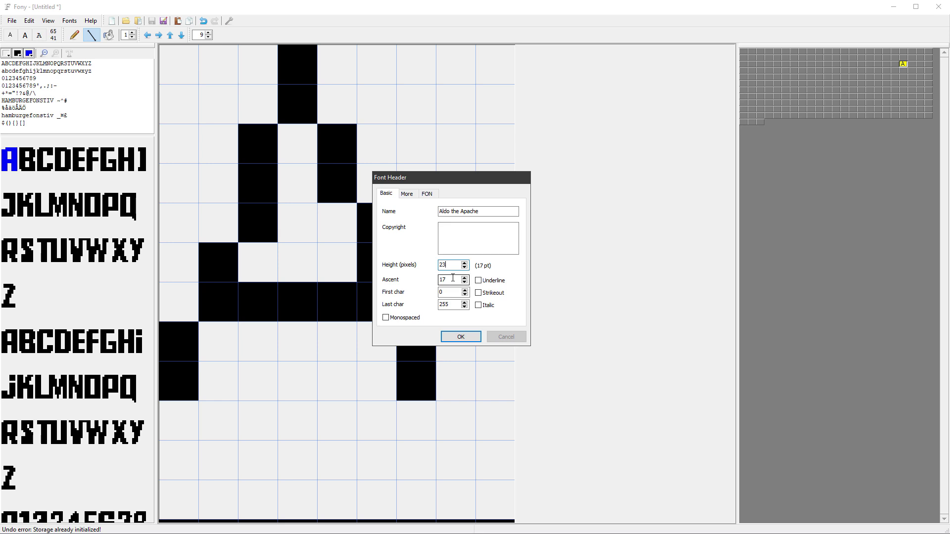
{"action": "left_click", "coordinate": [460, 337]}
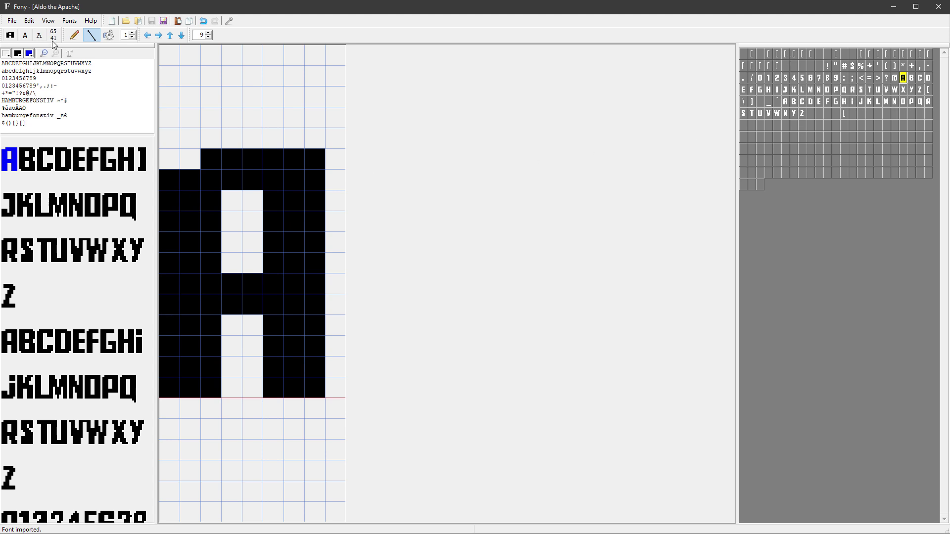
- Shrink the sample text preview twice and inspect the I, M and Q glyphs
{"action": "left_click", "coordinate": [44, 53]}
{"action": "left_click", "coordinate": [44, 53]}
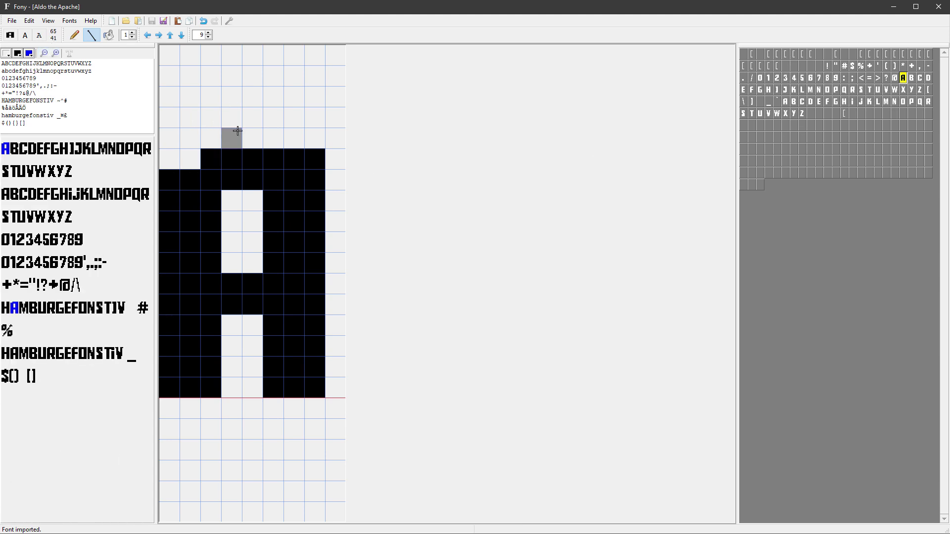
{"action": "left_click", "coordinate": [778, 92]}
{"action": "left_click", "coordinate": [812, 91]}
{"action": "left_click", "coordinate": [846, 91]}
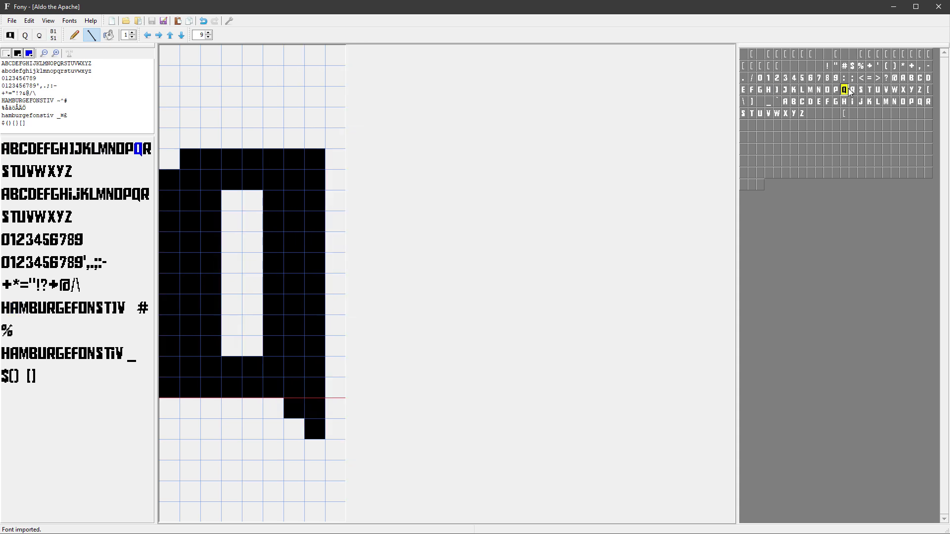
- Erase pixels in the S glyph with the Pencil to reshape its curves
{"action": "left_click", "coordinate": [75, 36]}
{"action": "left_click", "coordinate": [744, 114]}
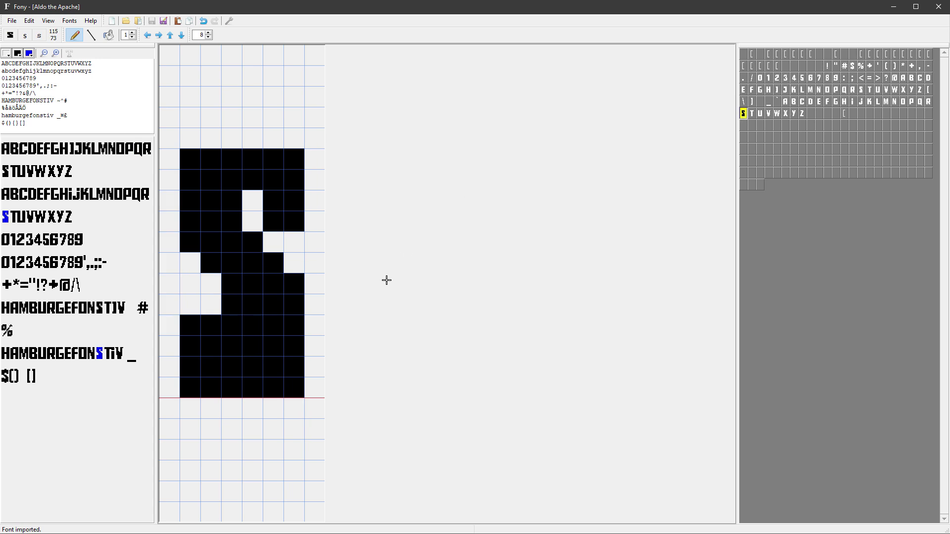
{"action": "mouse_move", "coordinate": [231, 325]}
{"action": "left_mouse_down"}
{"action": "mouse_move", "coordinate": [244, 345]}
{"action": "mouse_move", "coordinate": [232, 305]}
{"action": "left_mouse_up"}
{"action": "left_click_drag", "start_coordinate": [273, 221], "coordinate": [294, 221]}
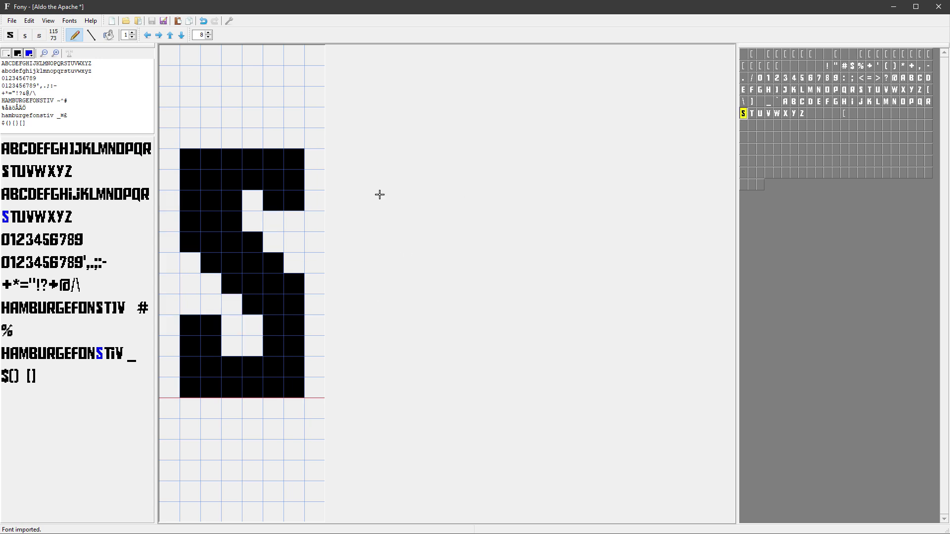
- Export the font in BDF format as aldo_the_apache.bdf
{"action": "left_click", "coordinate": [15, 22]}
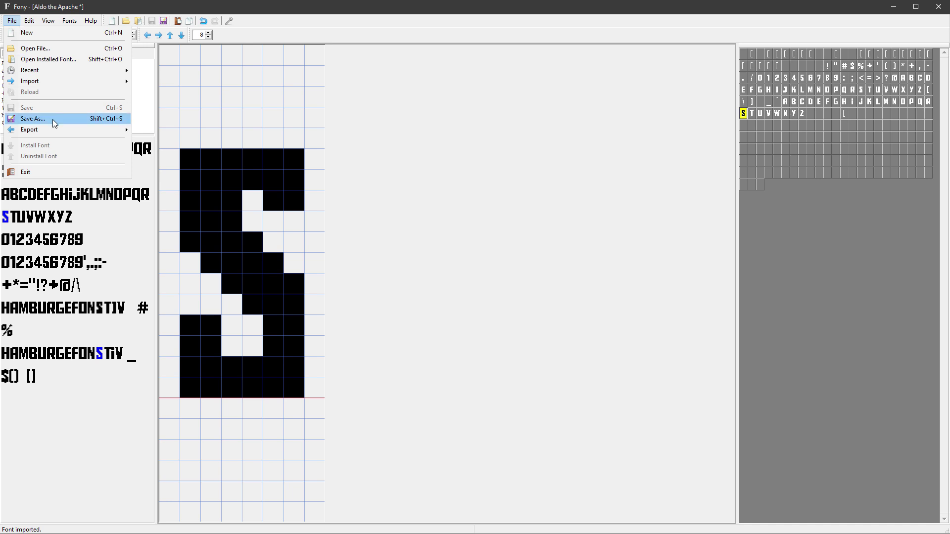
{"action": "mouse_move", "coordinate": [70, 130]}
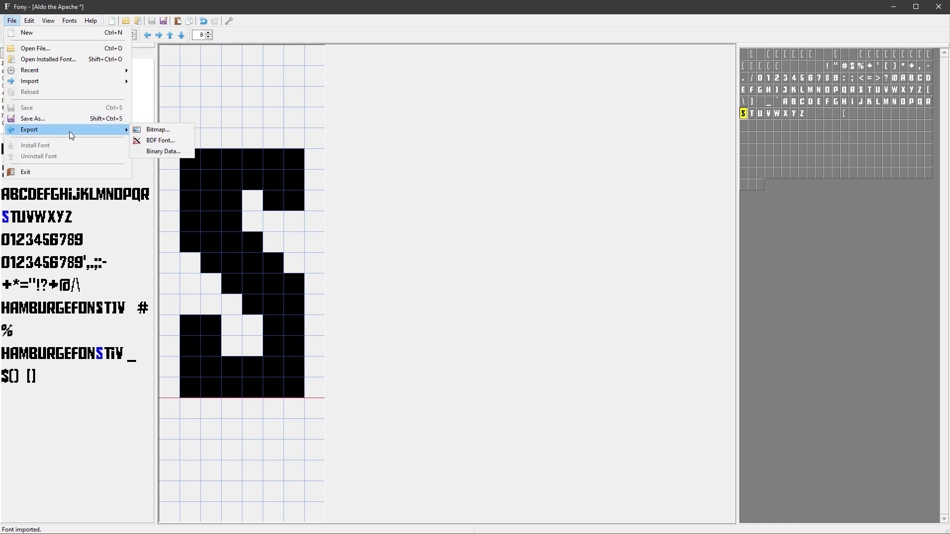
{"action": "left_click", "coordinate": [164, 141]}
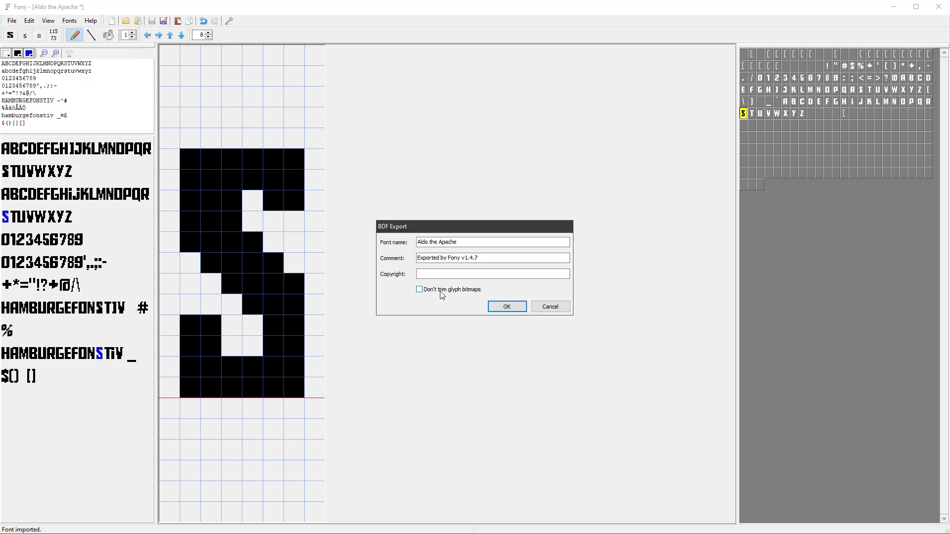
{"action": "left_click", "coordinate": [493, 308]}
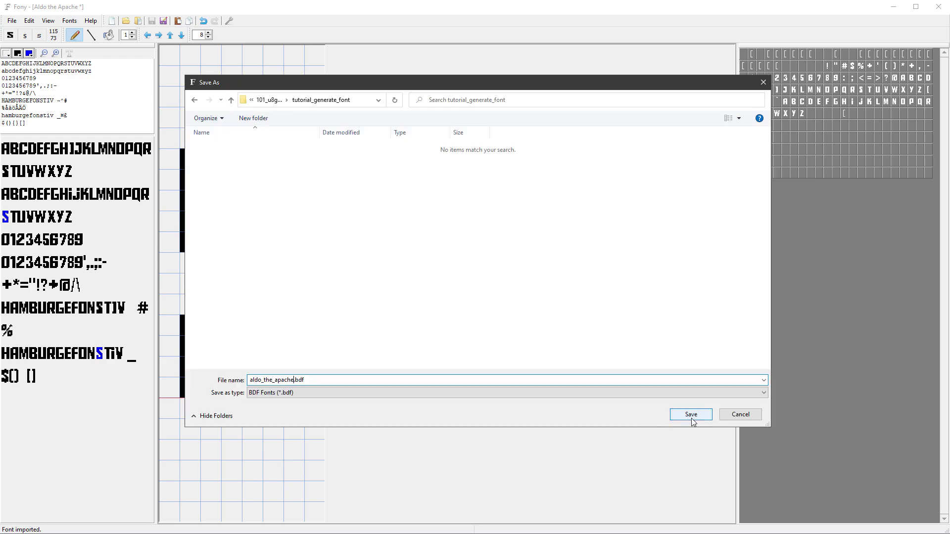
{"action": "left_click", "coordinate": [691, 415]}
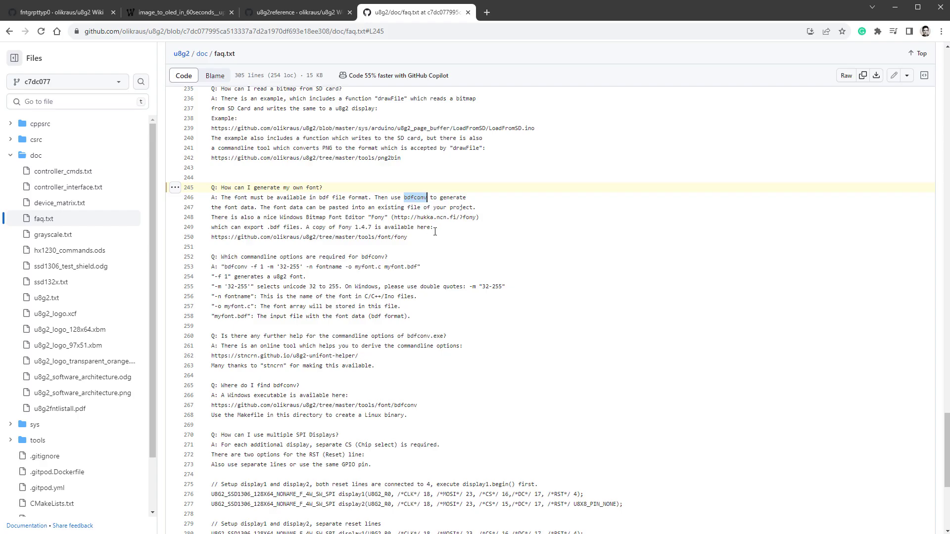
- Follow the FAQ's bdfconv link to the bdfconv.exe file page in tools/font/bdfconv
{"action": "left_click", "coordinate": [435, 230]}
{"action": "left_click_drag", "start_coordinate": [404, 197], "coordinate": [428, 197]}
{"action": "left_click", "coordinate": [368, 253]}
{"action": "left_click_drag", "start_coordinate": [212, 405], "coordinate": [428, 407]}
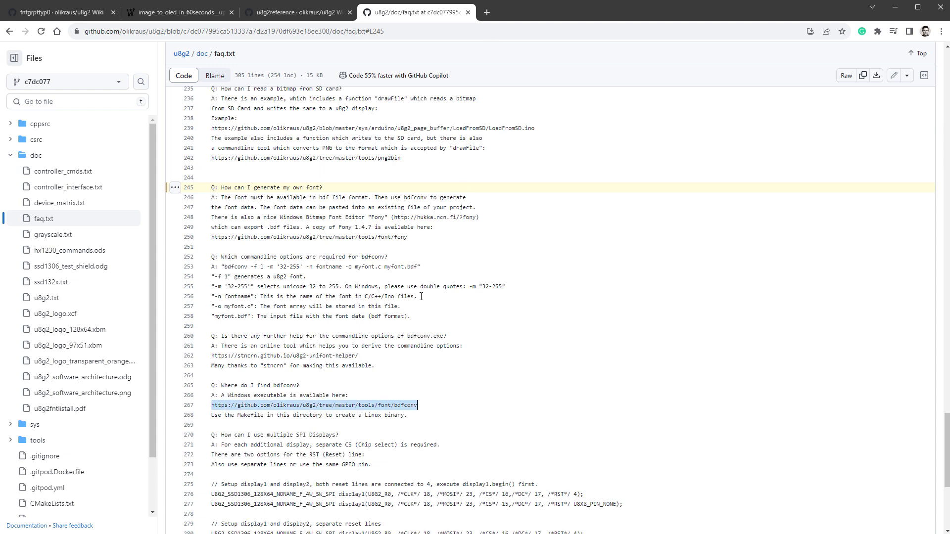
{"action": "left_click_drag", "start_coordinate": [486, 7], "coordinate": [487, 11]}
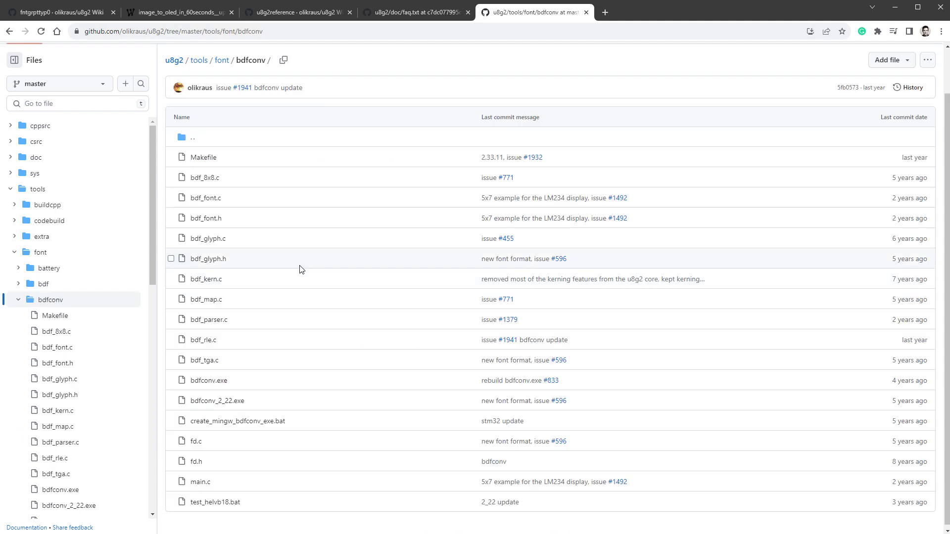
{"action": "left_click", "coordinate": [212, 382]}
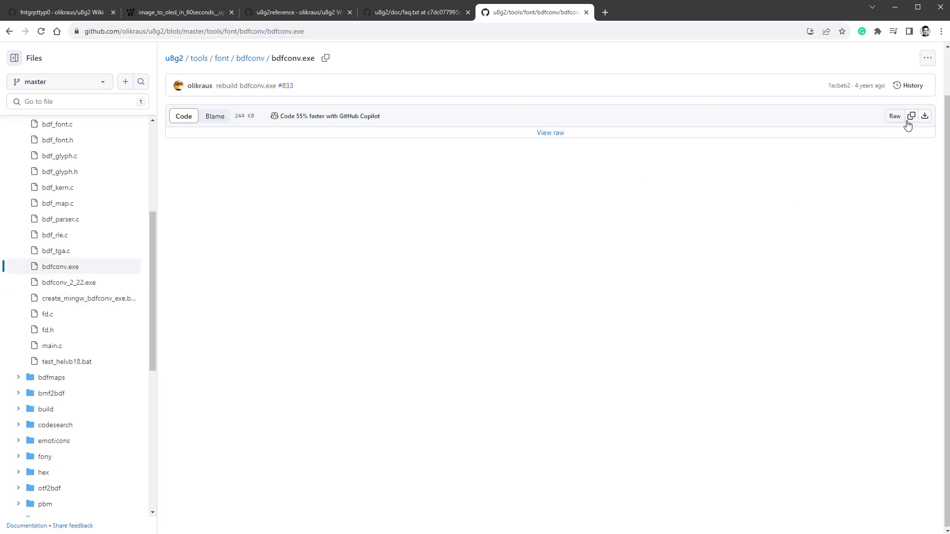
- Download bdfconv.exe and confirm it sits beside aldo_the_apache.bdf in C:\arduino
{"action": "left_click", "coordinate": [924, 117]}
{"action": "key", "text": "alt+Tab"}
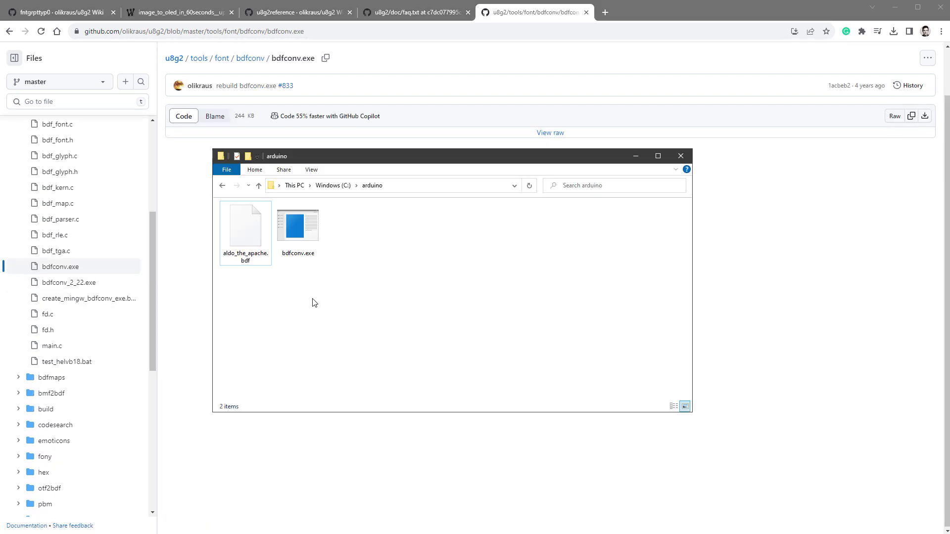
{"action": "left_click", "coordinate": [243, 238]}
{"action": "left_click", "coordinate": [312, 294]}
{"action": "left_click", "coordinate": [305, 225]}
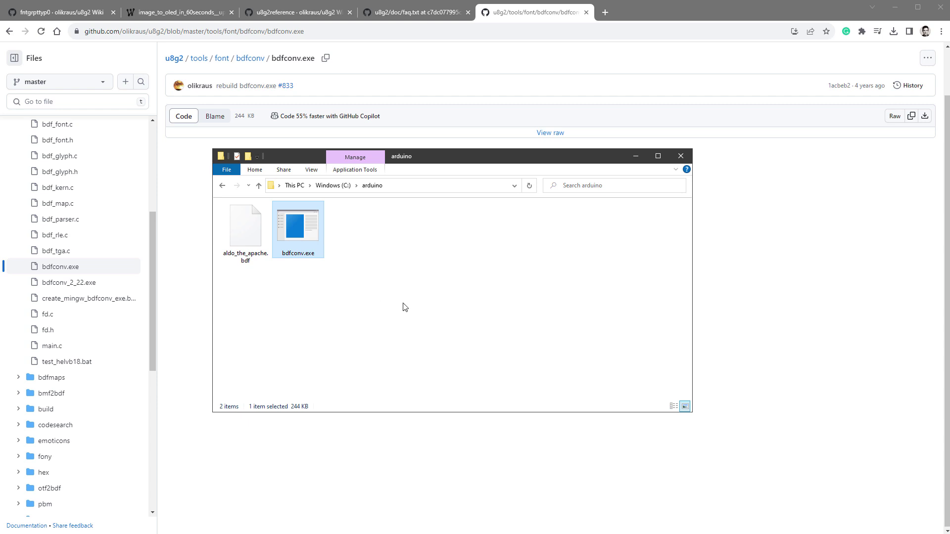
- Run bdfconv.exe from a cmd prompt in C:\arduino and enlarge the window to read its help
{"action": "key", "text": "super+r"}
{"action": "type", "text": "cmd"}
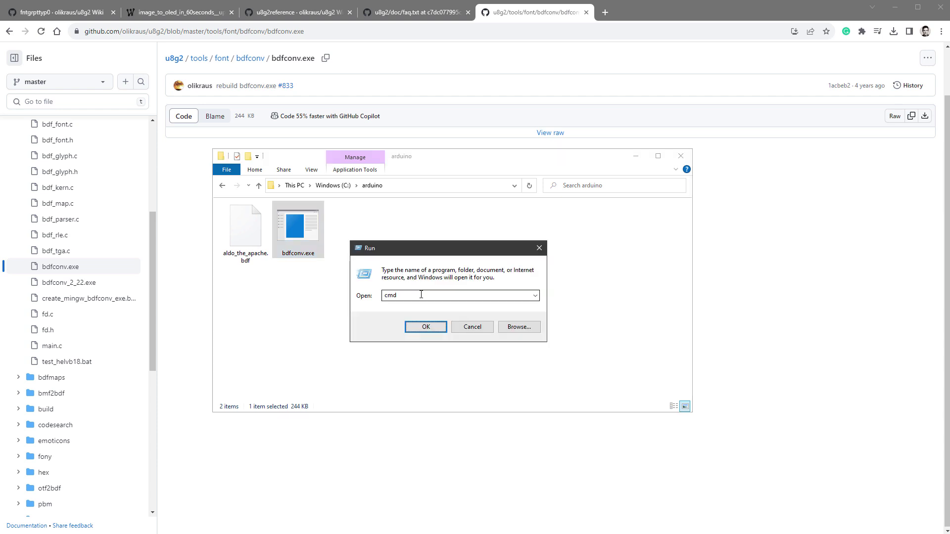
{"action": "left_click", "coordinate": [429, 331]}
{"action": "type", "text": "bdf"}
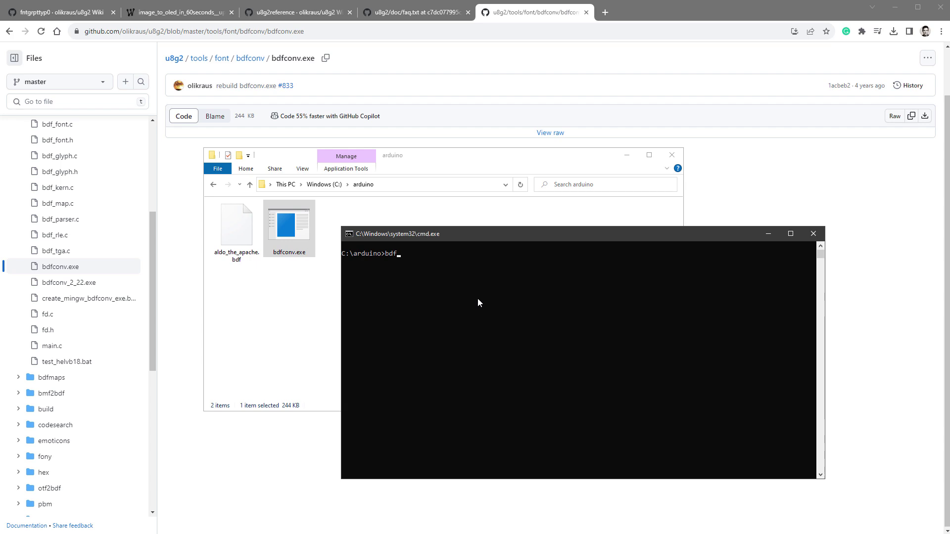
{"action": "type", "text": "conv.exe"}
{"action": "key", "text": "Return"}
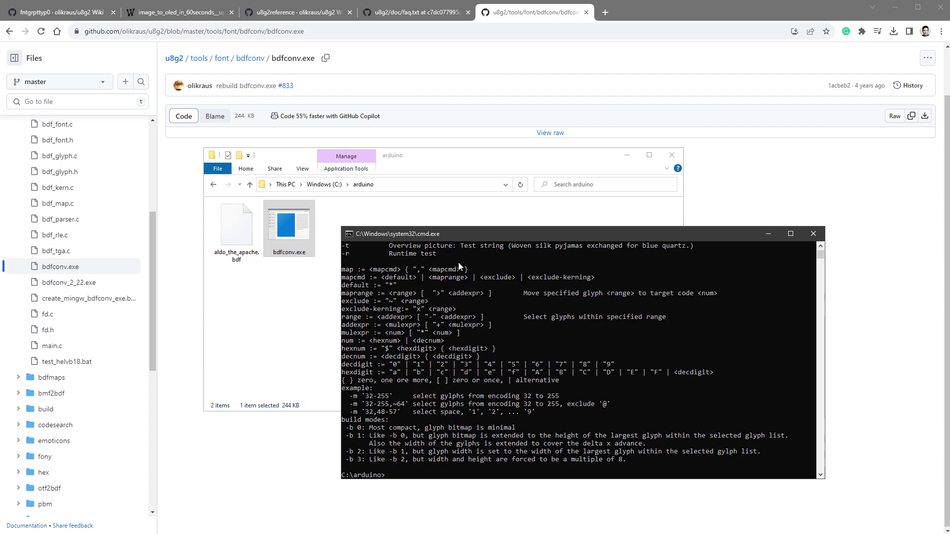
{"action": "left_click_drag", "start_coordinate": [460, 227], "coordinate": [468, 30]}
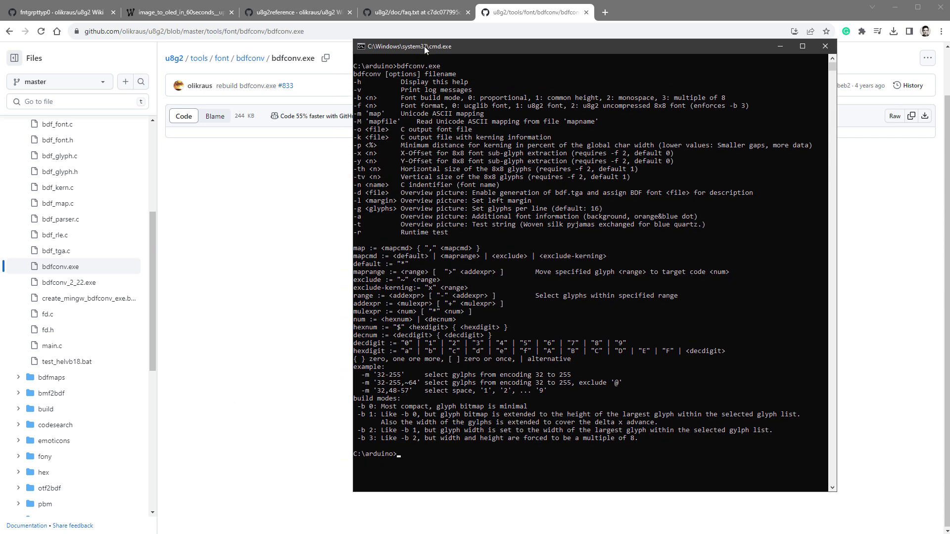
- Select the example bdfconv command on line 253 of the u8g2 FAQ
{"action": "left_click", "coordinate": [418, 14]}
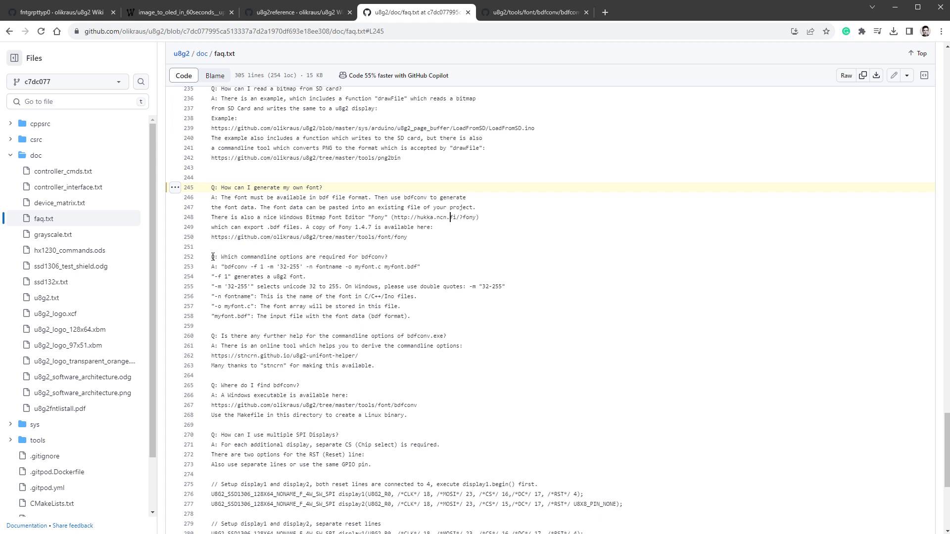
{"action": "left_click_drag", "start_coordinate": [213, 257], "coordinate": [416, 315]}
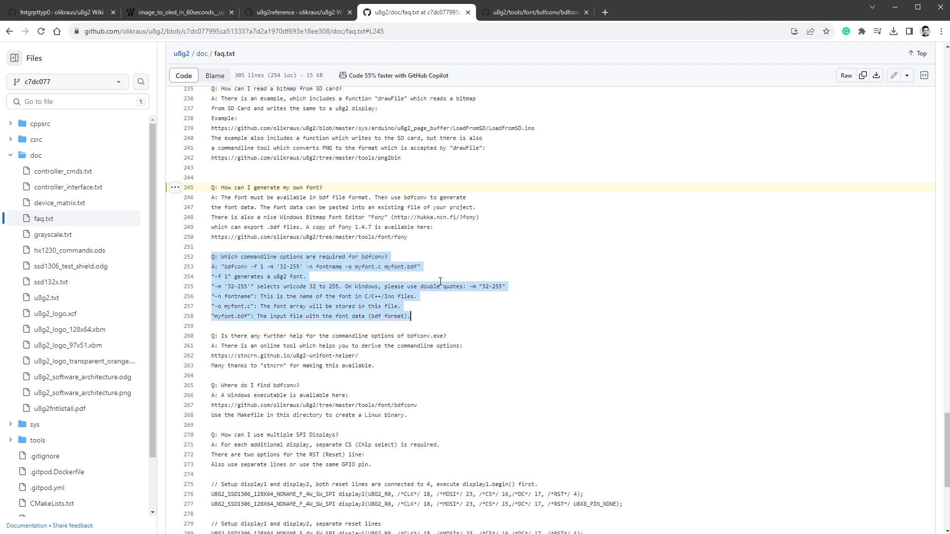
{"action": "left_click_drag", "start_coordinate": [221, 267], "coordinate": [437, 267]}
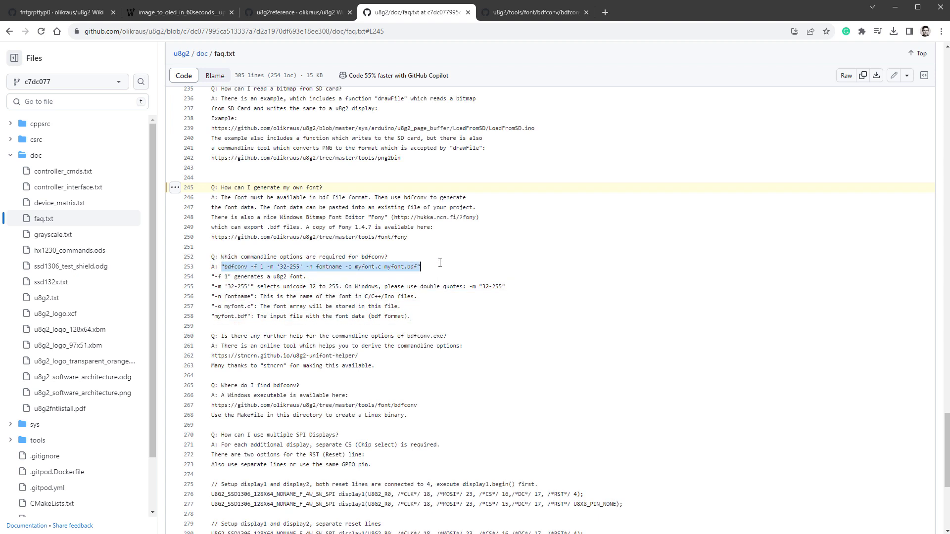
- Begin the command 'bdfconv -f 1 -m' and confirm glyphs span codes 32 (space) to 122 (Z)
{"action": "key", "text": "alt+Tab"}
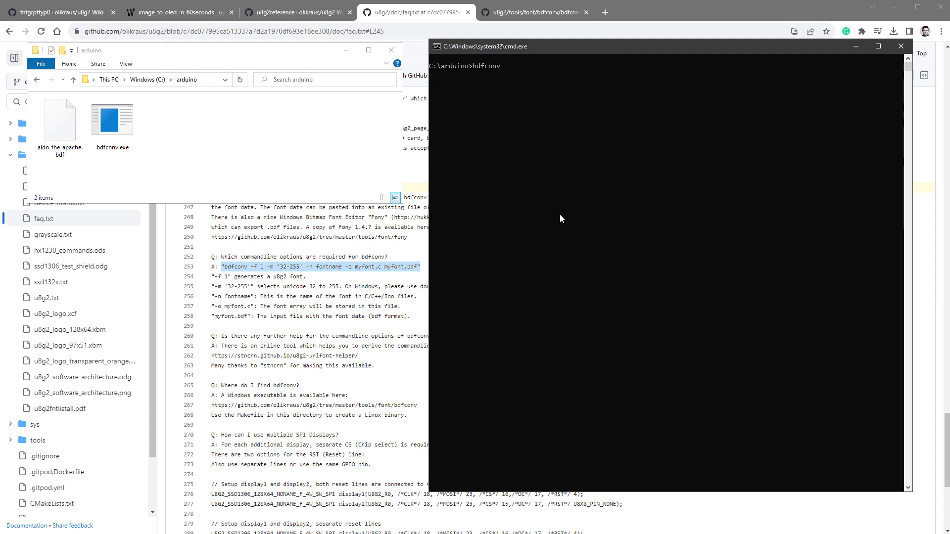
{"action": "type", "text": "bdfconv -f 1 -m"}
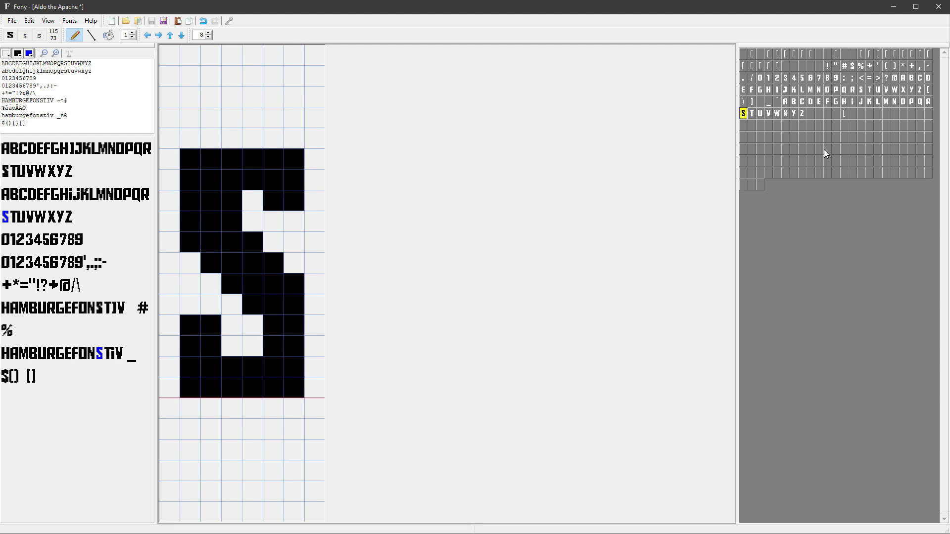
{"action": "left_click", "coordinate": [819, 67]}
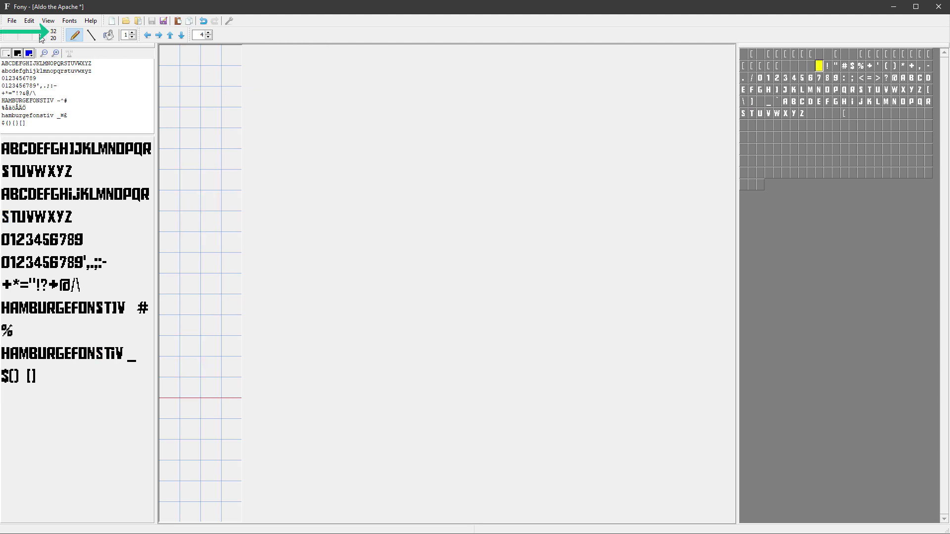
{"action": "left_click", "coordinate": [802, 117]}
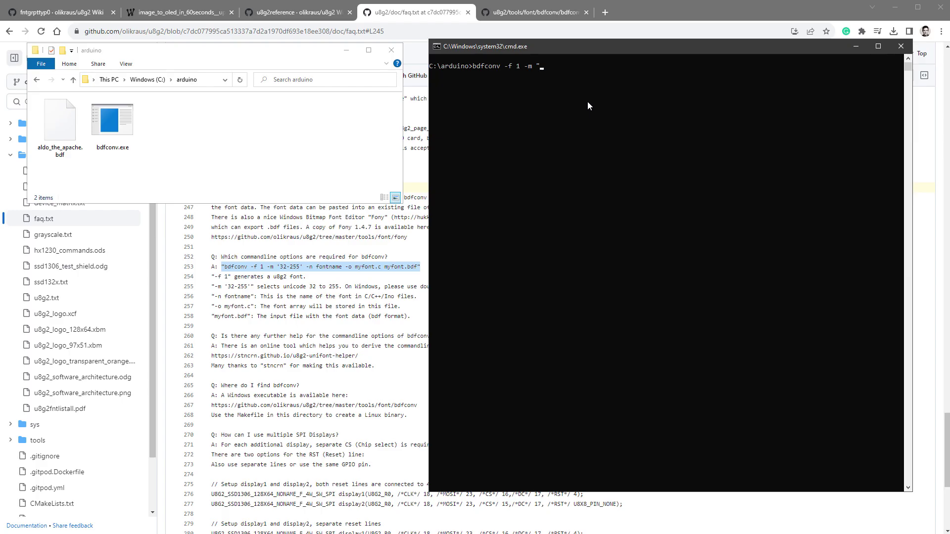
- Finish and run bdfconv with -m "32-122" -n aldo_the_apache -o aldo_the_apache.c aldo_the_apache.bdf
{"action": "type", "text": "32-122\" -n al"}
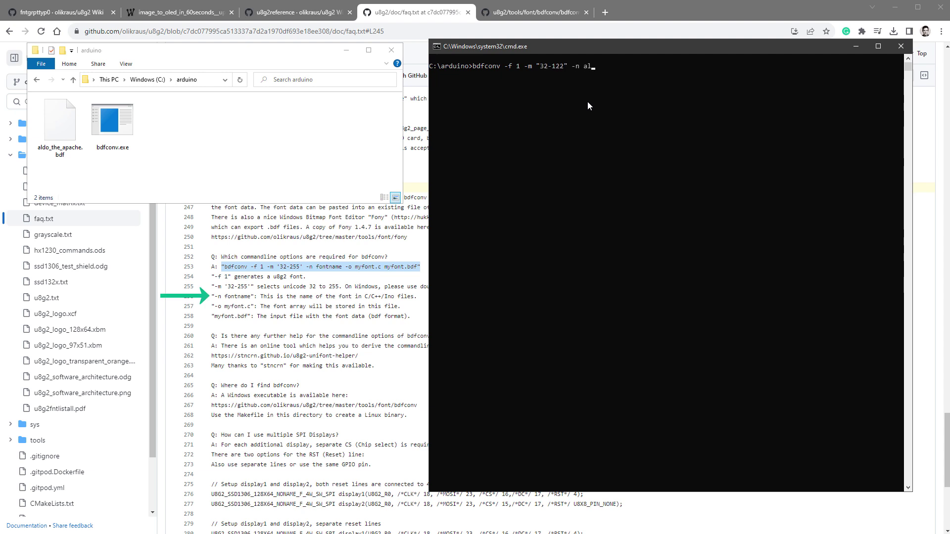
{"action": "type", "text": "do_the_apache -o "}
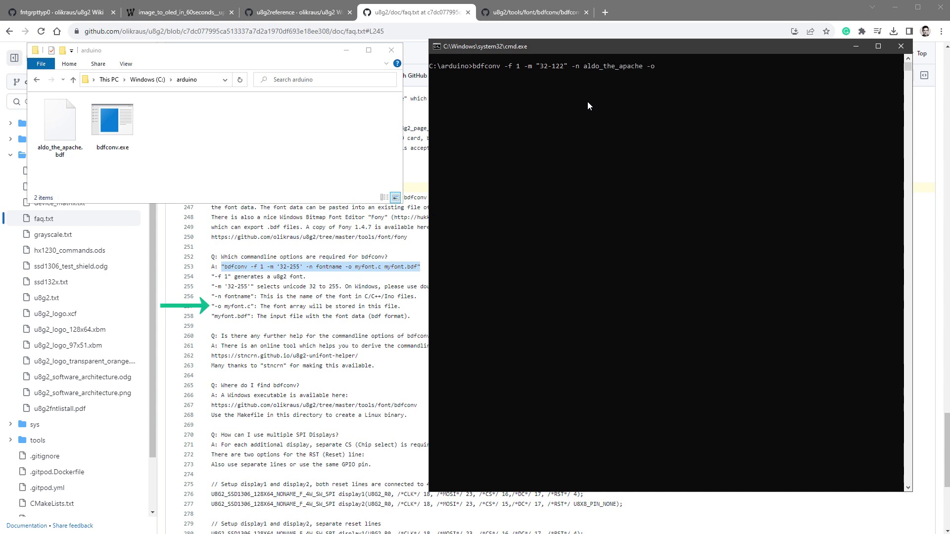
{"action": "type", "text": "aldo_the_apache."}
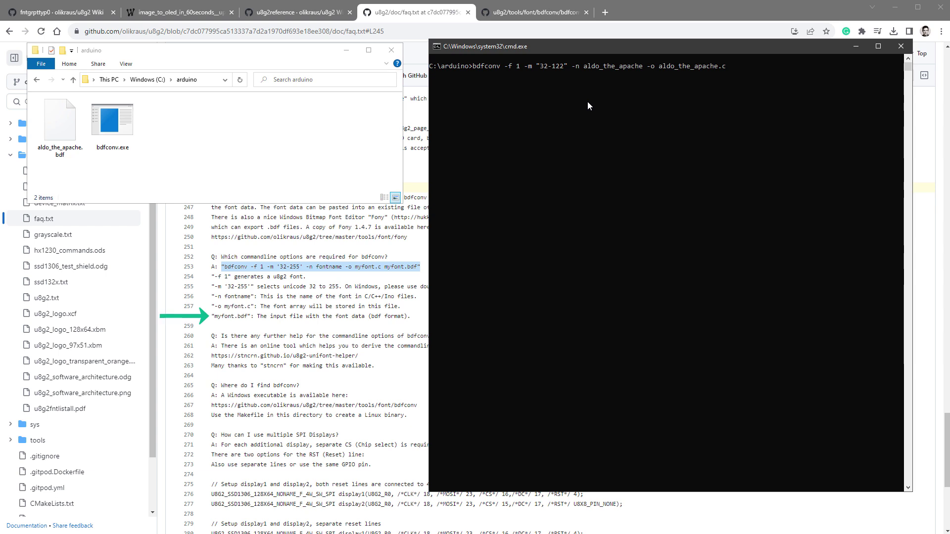
{"action": "type", "text": "c aldo_the_apache.bdf"}
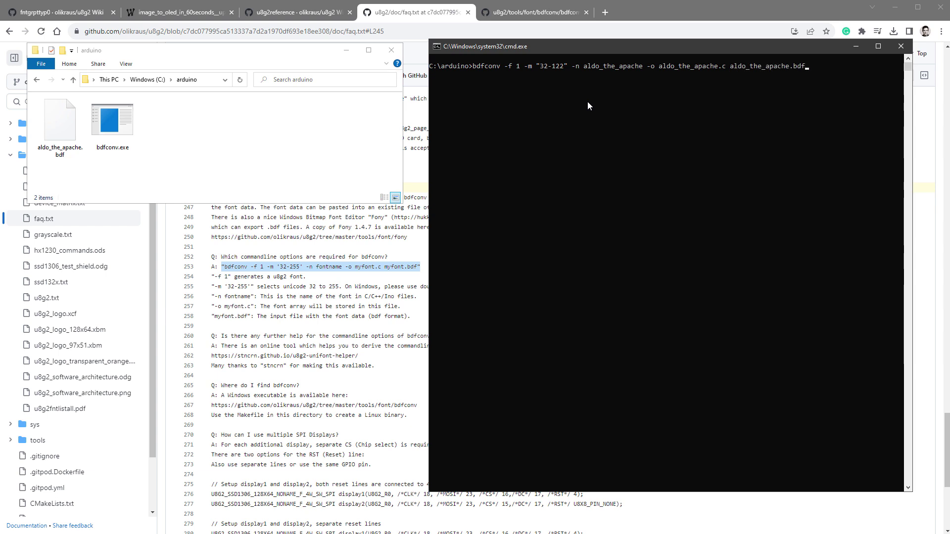
{"action": "key", "text": "Return"}
- Open aldo_the_apache.c in Notepad and read the FAQ note on pasting font data, then return to Wokwi
{"action": "double_click", "coordinate": [114, 126]}
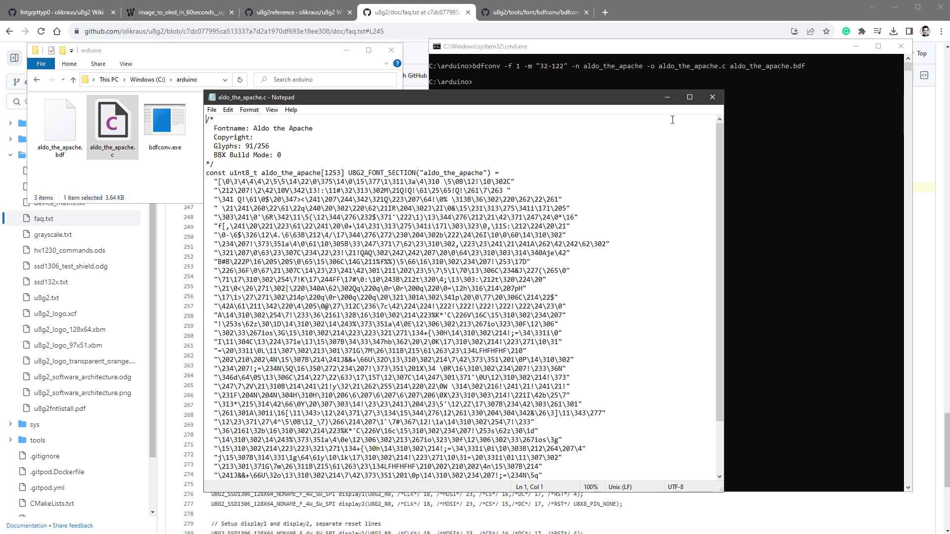
{"action": "left_click", "coordinate": [646, 16]}
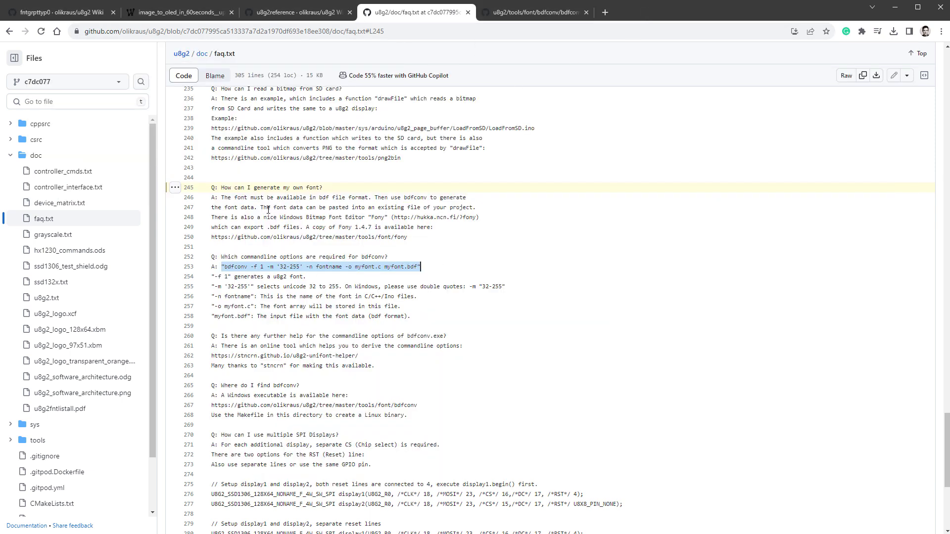
{"action": "left_click_drag", "start_coordinate": [261, 208], "coordinate": [476, 205]}
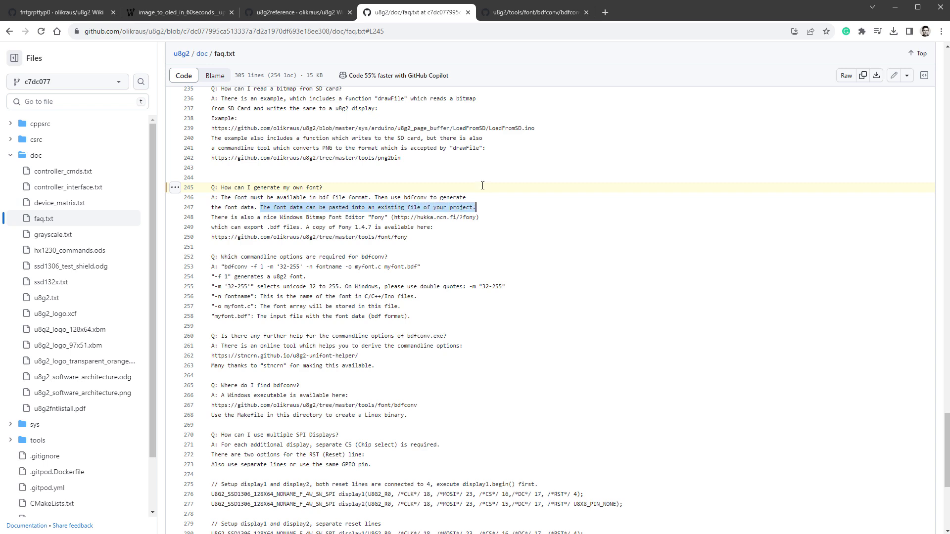
{"action": "left_click", "coordinate": [170, 14]}
- Paste the aldo_the_apache array into the sketch and replace u8g2_font_t0_22b_tr with aldo_the_apache
{"action": "key", "text": "alt+Tab"}
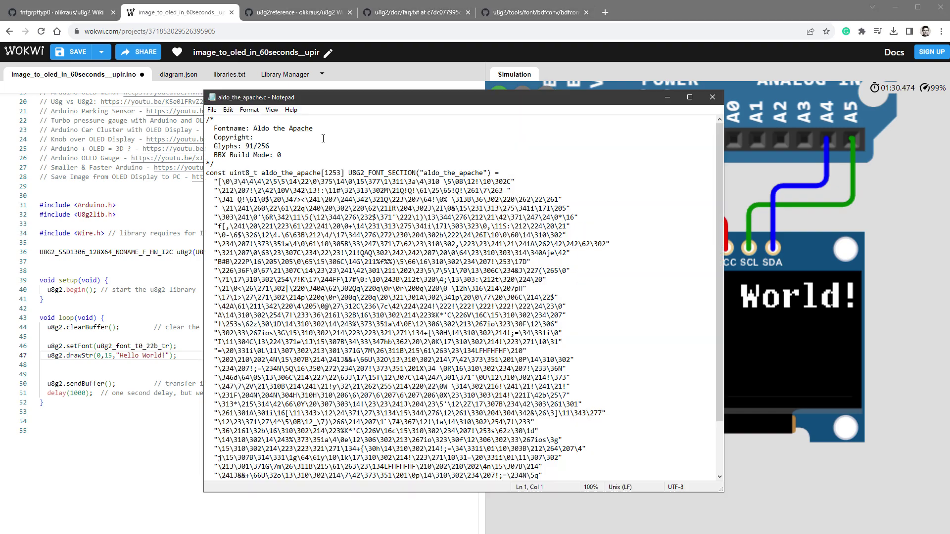
{"action": "key", "text": "ctrl+a"}
{"action": "key", "text": "ctrl+c"}
{"action": "key", "text": "alt+Tab"}
{"action": "key", "text": "ctrl+v"}
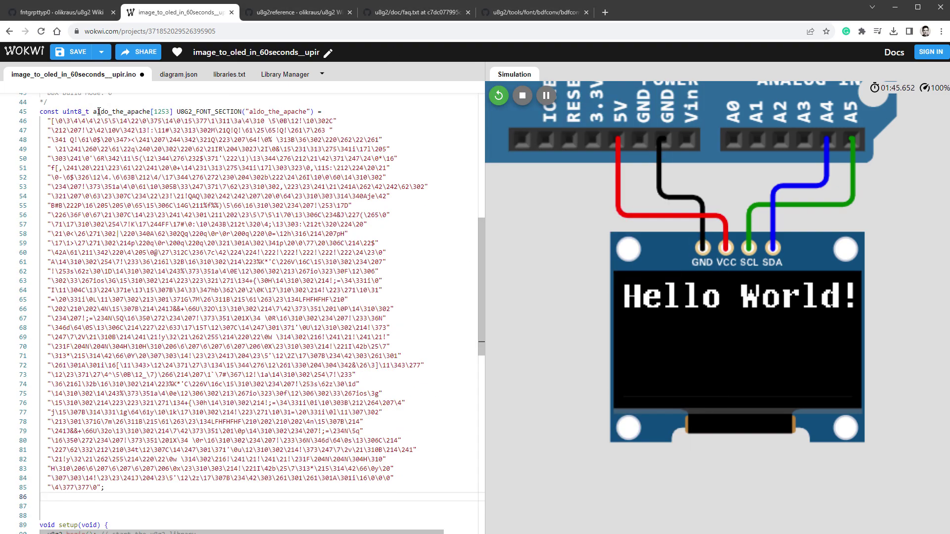
{"action": "left_click_drag", "start_coordinate": [93, 112], "coordinate": [151, 112]}
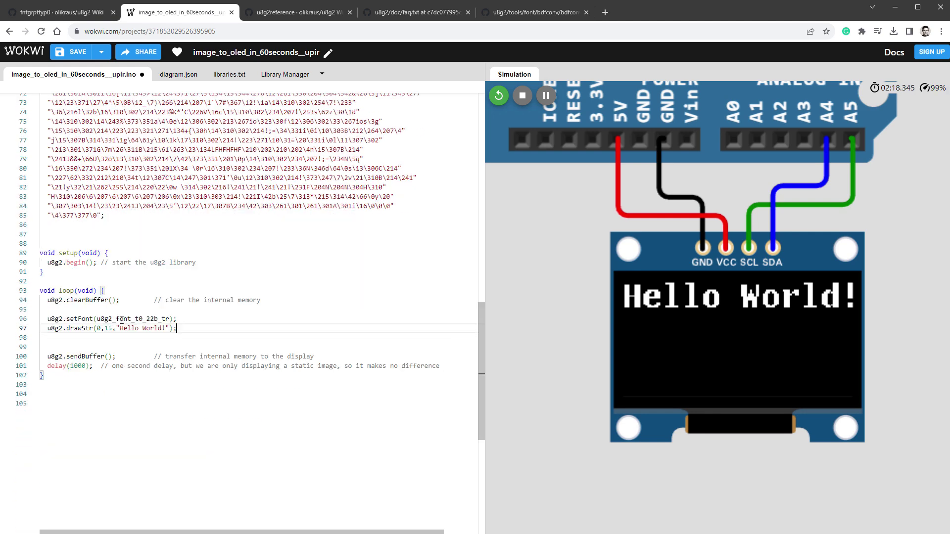
{"action": "double_click", "coordinate": [126, 319]}
{"action": "key", "text": "ctrl+v"}
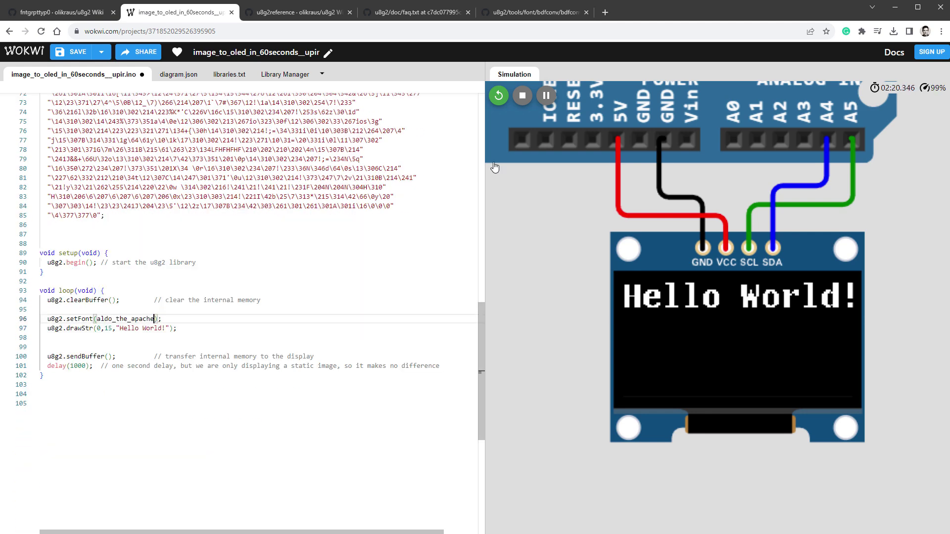
- Rerun the simulation so the OLED shows HELLO WORLD! in the aldo_the_apache font
{"action": "left_click", "coordinate": [523, 96]}
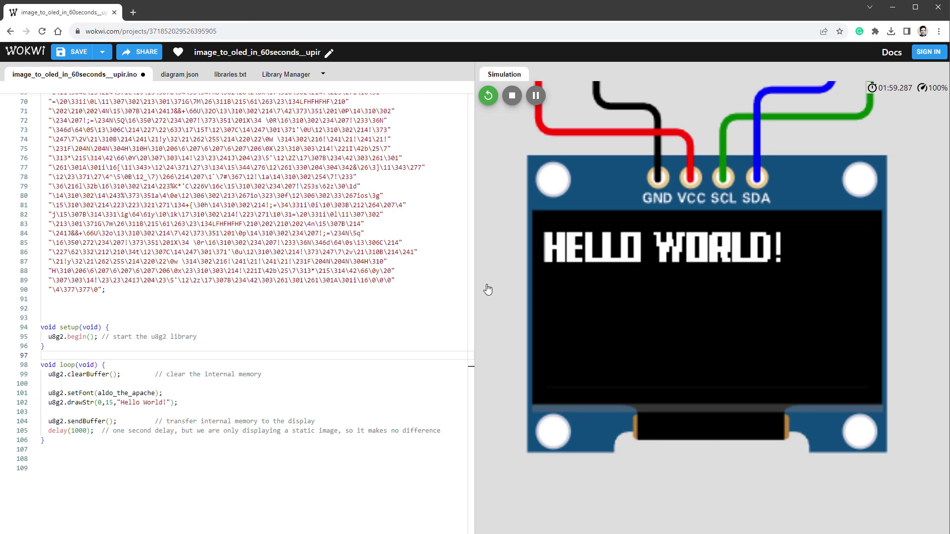
{"action": "left_click_drag", "start_coordinate": [474, 286], "coordinate": [641, 300]}
{"action": "scroll", "coordinate": [568, 281], "scroll_direction": "up", "scroll_amount": 3}
{"action": "scroll", "coordinate": [568, 281], "scroll_direction": "up", "scroll_amount": 2}
{"action": "scroll", "coordinate": [569, 277], "scroll_direction": "up", "scroll_amount": 1}
{"action": "scroll", "coordinate": [641, 301], "scroll_direction": "up", "scroll_amount": 1}
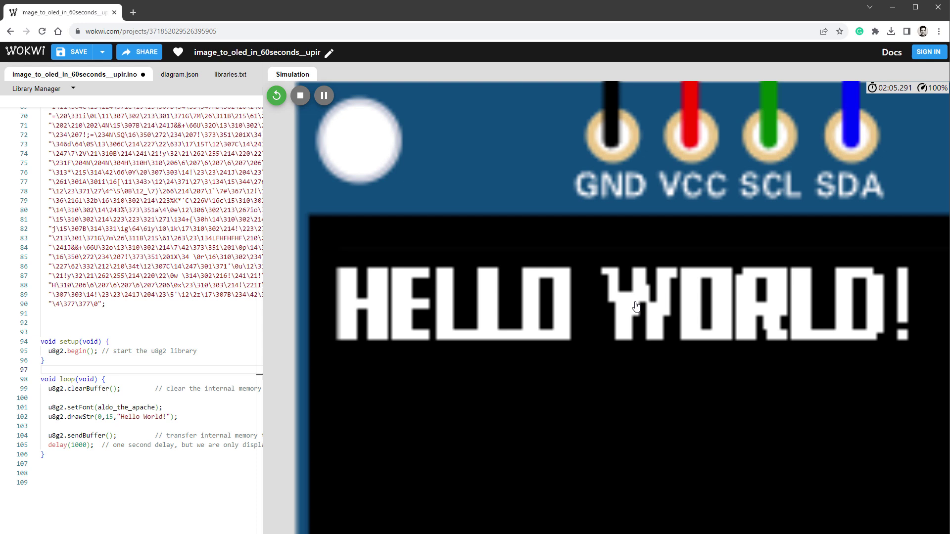
{"action": "scroll", "coordinate": [631, 309], "scroll_direction": "up", "scroll_amount": 1}
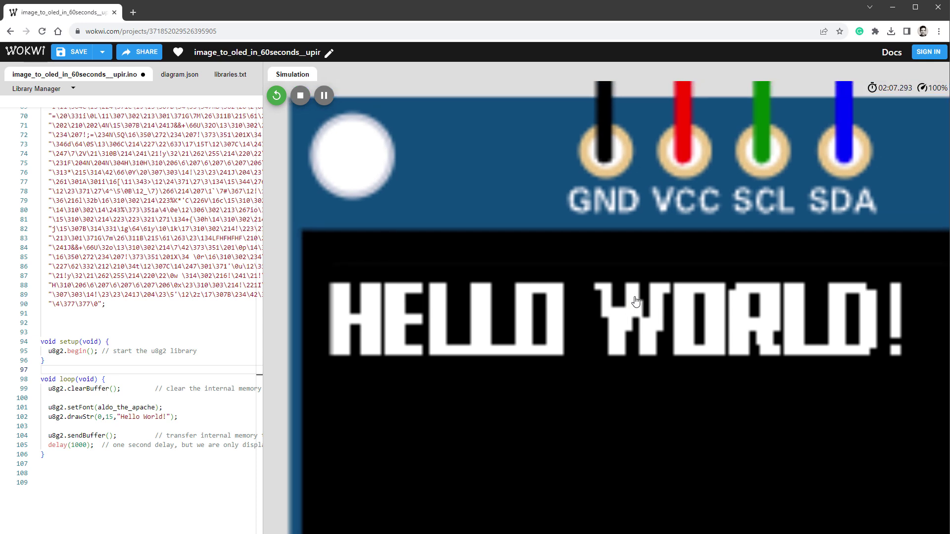
{"action": "left_click", "coordinate": [324, 95]}
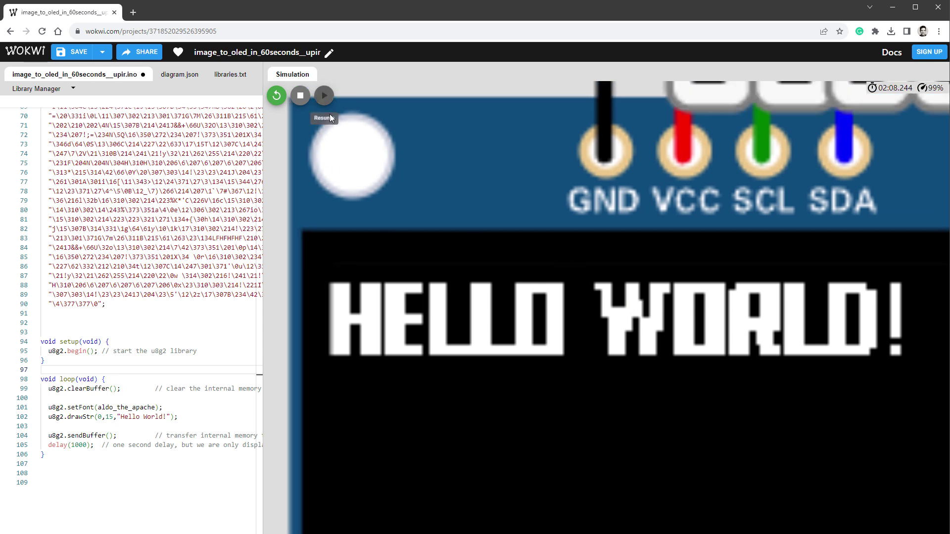
{"action": "left_click", "coordinate": [300, 96]}
{"action": "left_click", "coordinate": [277, 96]}
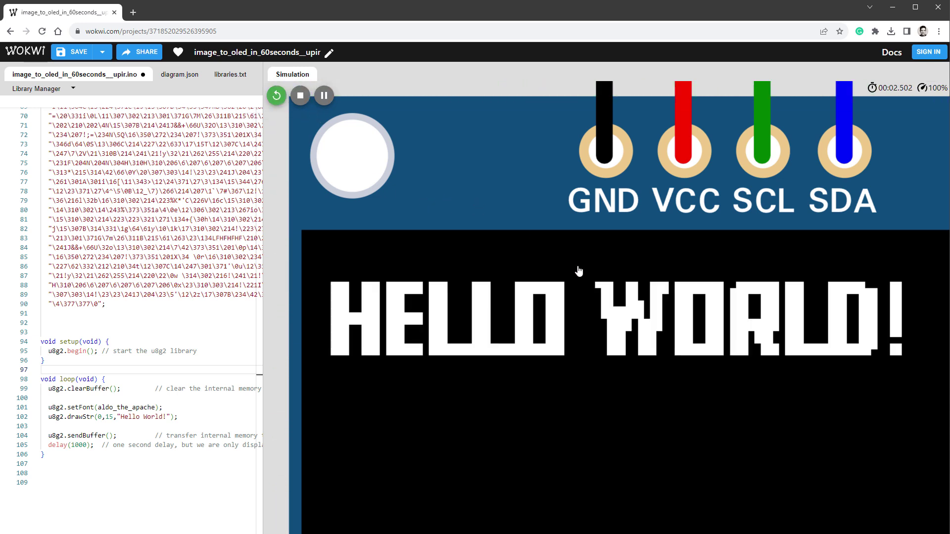
{"action": "scroll", "coordinate": [574, 257], "scroll_direction": "up", "scroll_amount": 2}
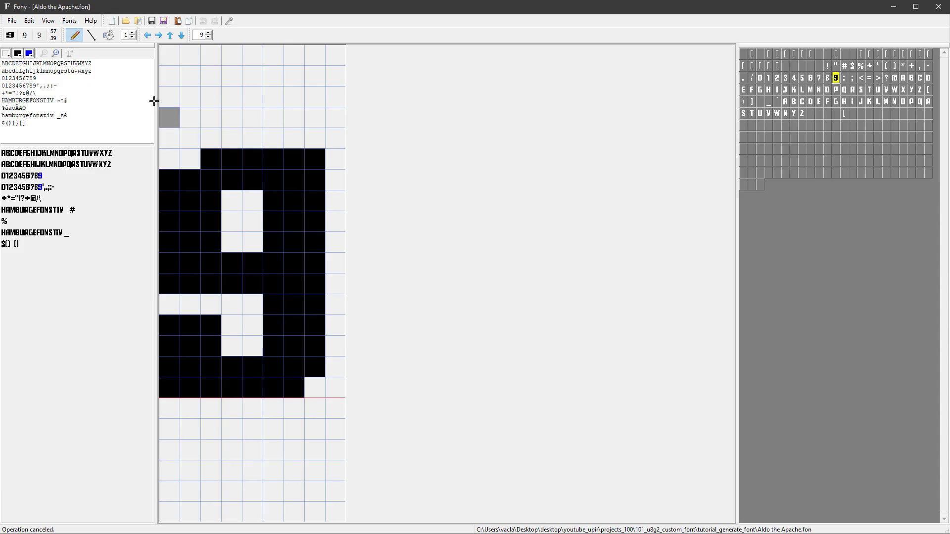
- Import the installed Aldo the Apache font into Fony at size 26
{"action": "left_click", "coordinate": [7, 20]}
{"action": "mouse_move", "coordinate": [45, 81]}
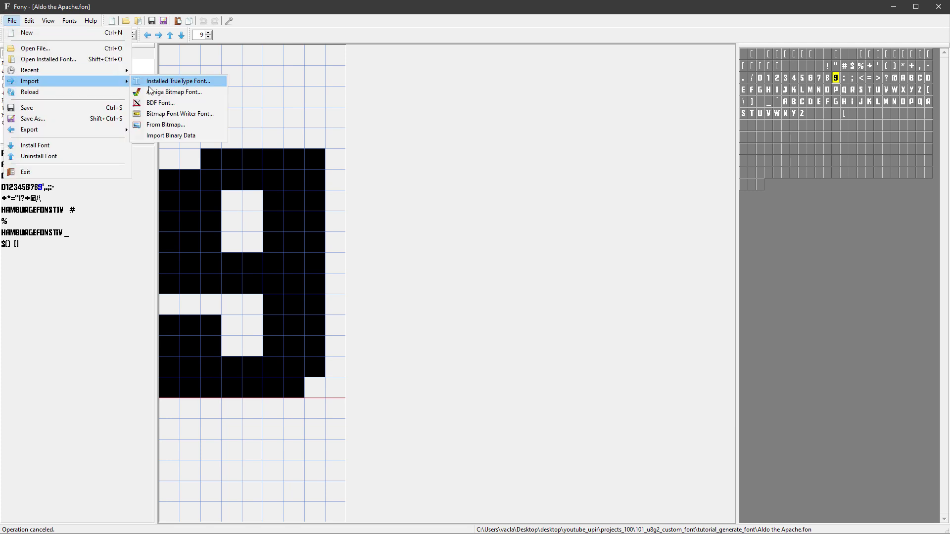
{"action": "left_click", "coordinate": [149, 84]}
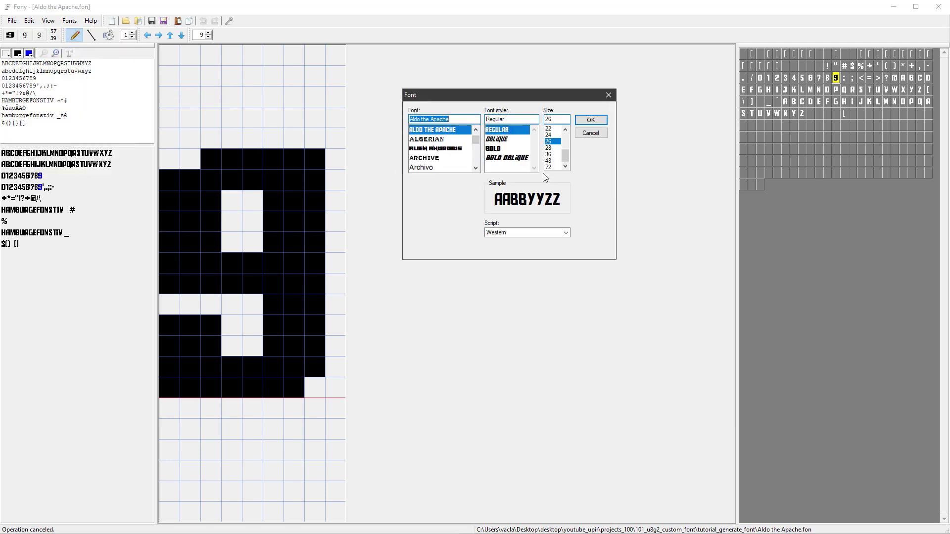
{"action": "left_click", "coordinate": [553, 142]}
{"action": "left_click", "coordinate": [590, 121]}
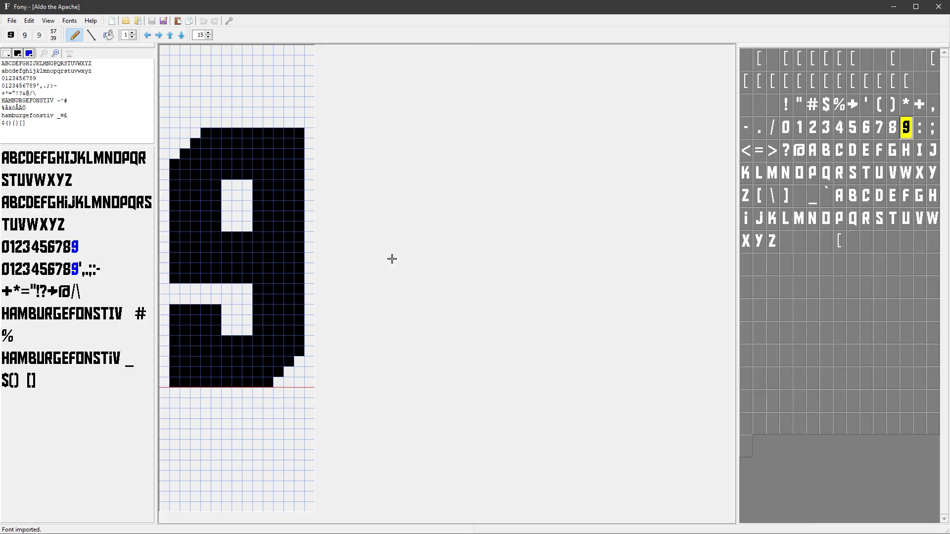
- Export the 26-size font as BDF and convert it with bdfconv into aldo_the_apache_26pt.c
{"action": "left_click", "coordinate": [12, 20]}
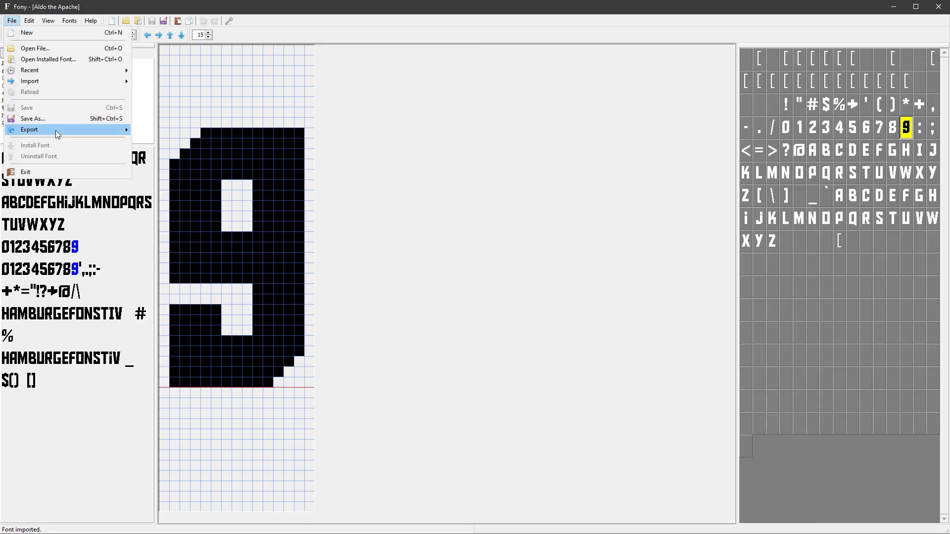
{"action": "mouse_move", "coordinate": [58, 134]}
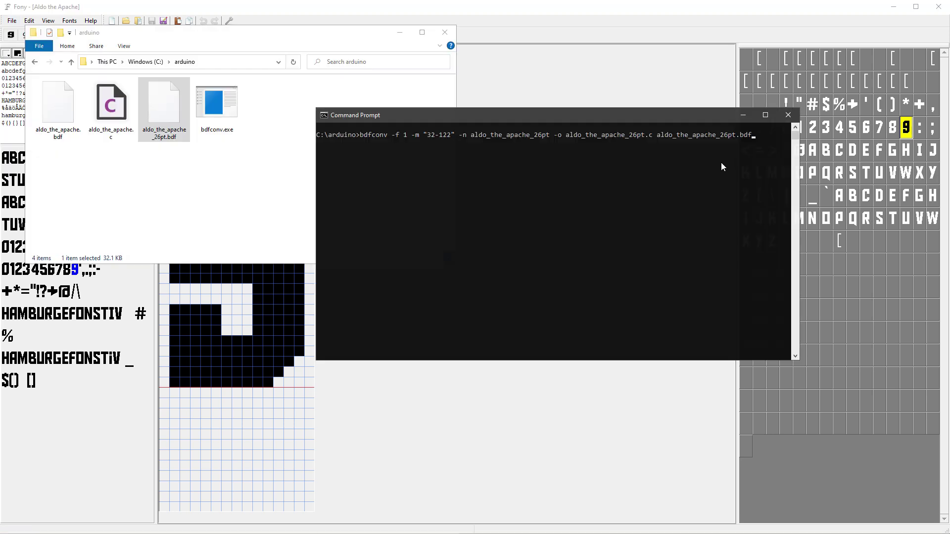
{"action": "key", "text": "Return"}
{"action": "left_click", "coordinate": [216, 122]}
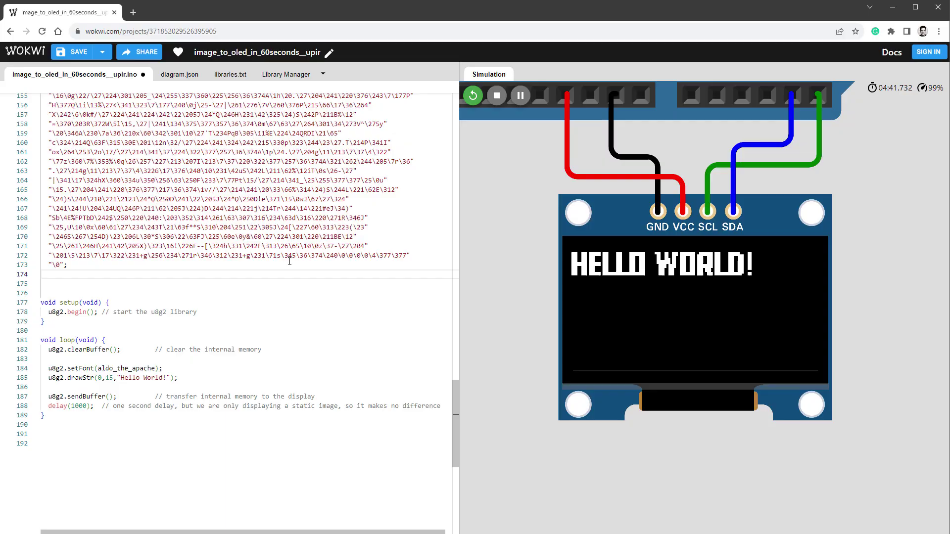
{"action": "scroll", "coordinate": [185, 192], "scroll_direction": "up", "scroll_amount": 10}
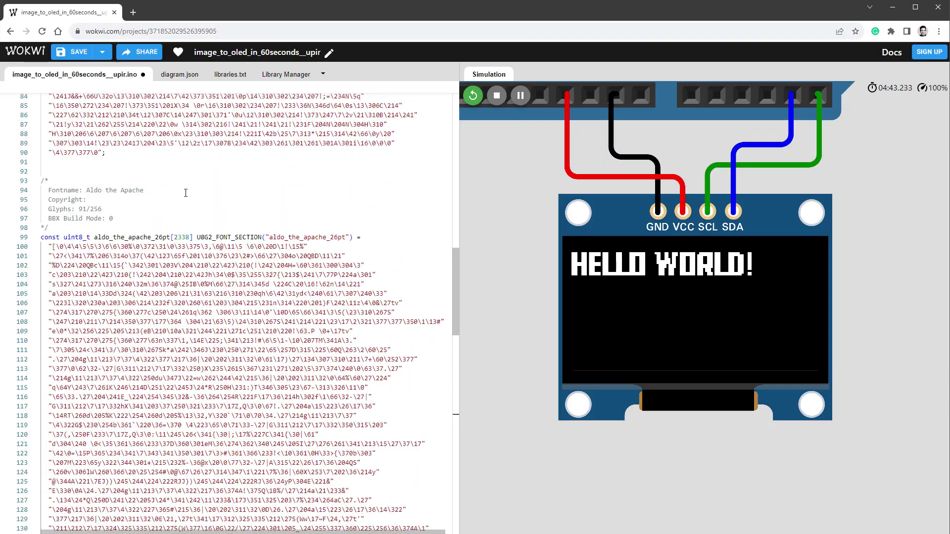
- Change the drawStr y value from 15 to 40 and restart, showing large HELLO WO in aldo_the_apache_26pt
{"action": "double_click", "coordinate": [131, 237]}
{"action": "scroll", "coordinate": [286, 292], "scroll_direction": "down", "scroll_amount": 1}
{"action": "scroll", "coordinate": [286, 292], "scroll_direction": "down", "scroll_amount": 14}
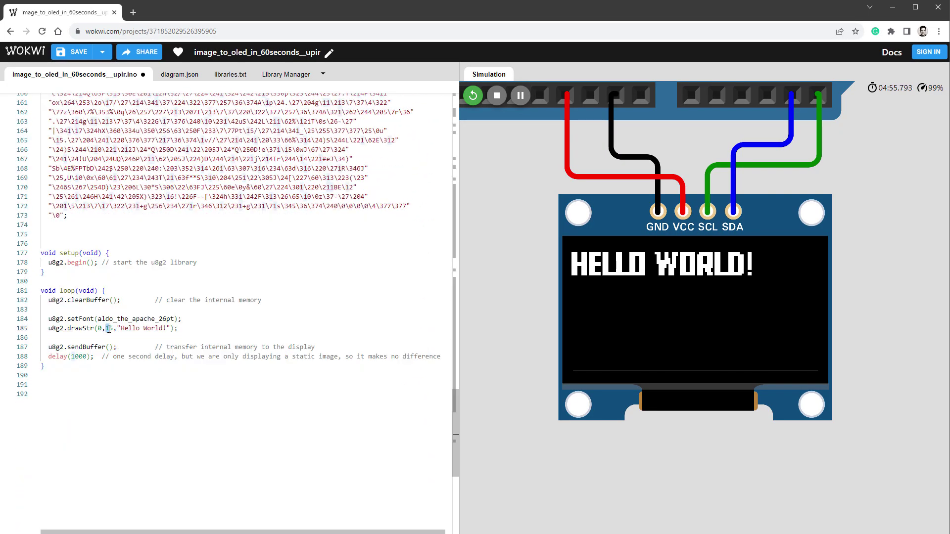
{"action": "double_click", "coordinate": [109, 328]}
{"action": "type", "text": "40"}
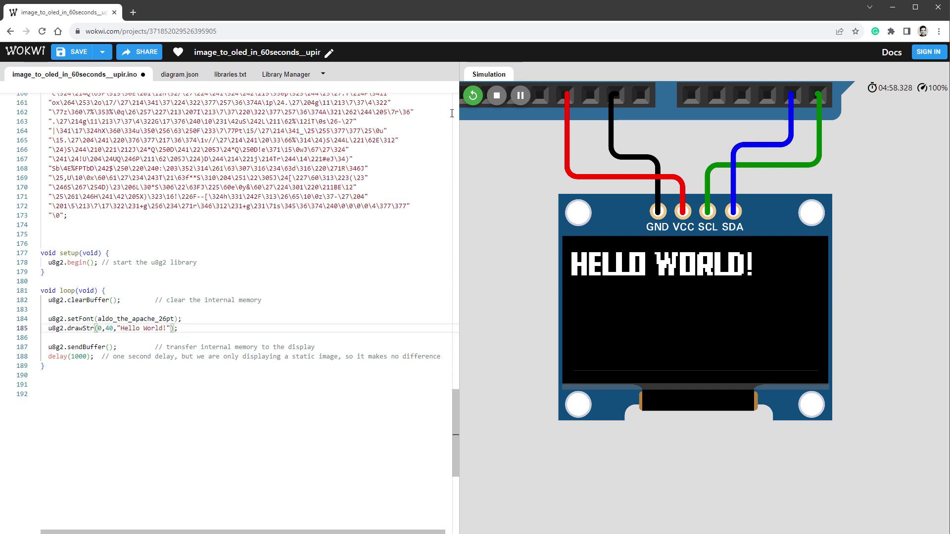
{"action": "left_click", "coordinate": [473, 96]}
{"action": "scroll", "coordinate": [703, 333], "scroll_direction": "down", "scroll_amount": 2}
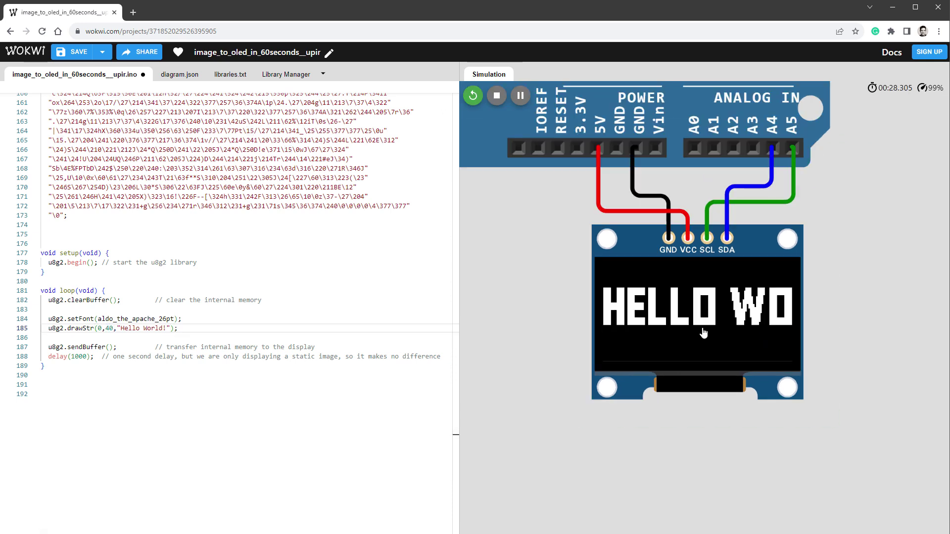
{"action": "scroll", "coordinate": [704, 333], "scroll_direction": "up", "scroll_amount": 3}
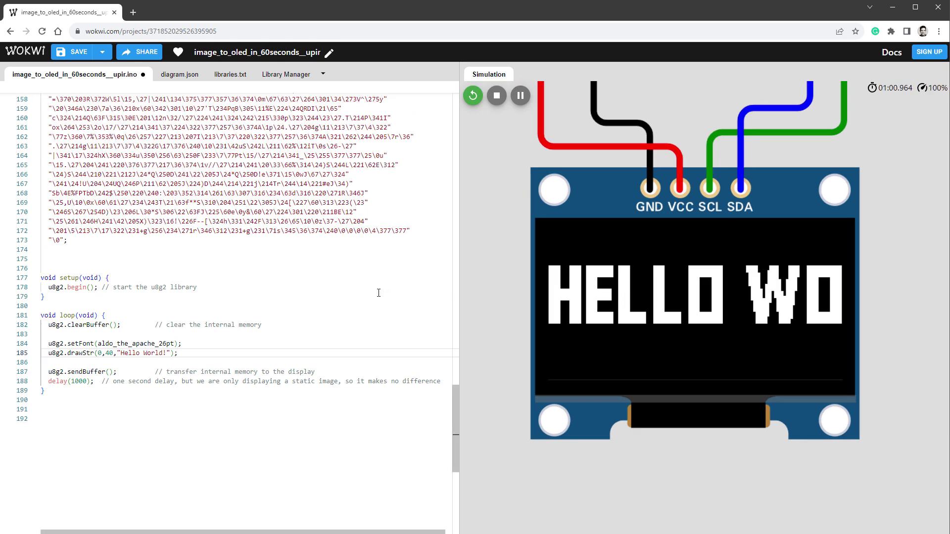
{"action": "scroll", "coordinate": [379, 293], "scroll_direction": "up", "scroll_amount": 10}
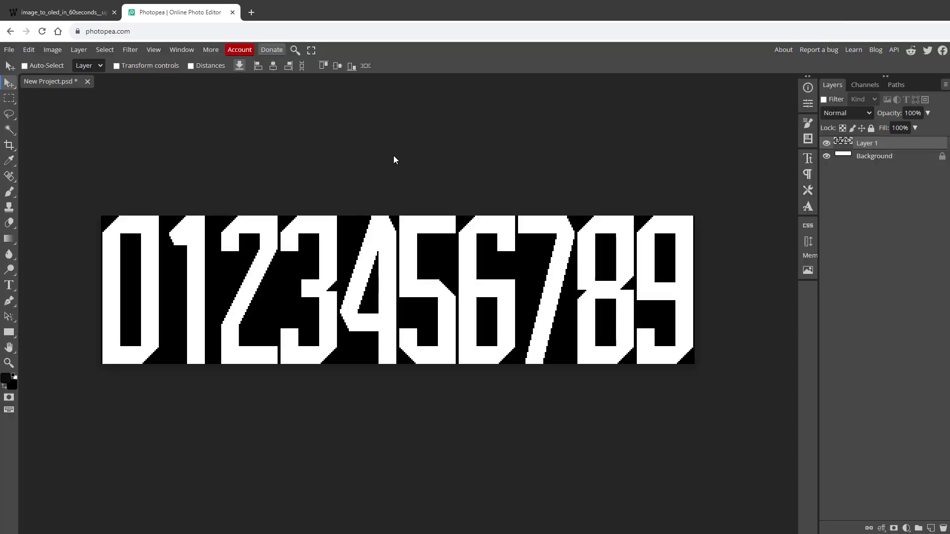
- Scale the 0–9 digit image to 50% using Nearest Neighbor resampling
{"action": "left_click", "coordinate": [54, 50]}
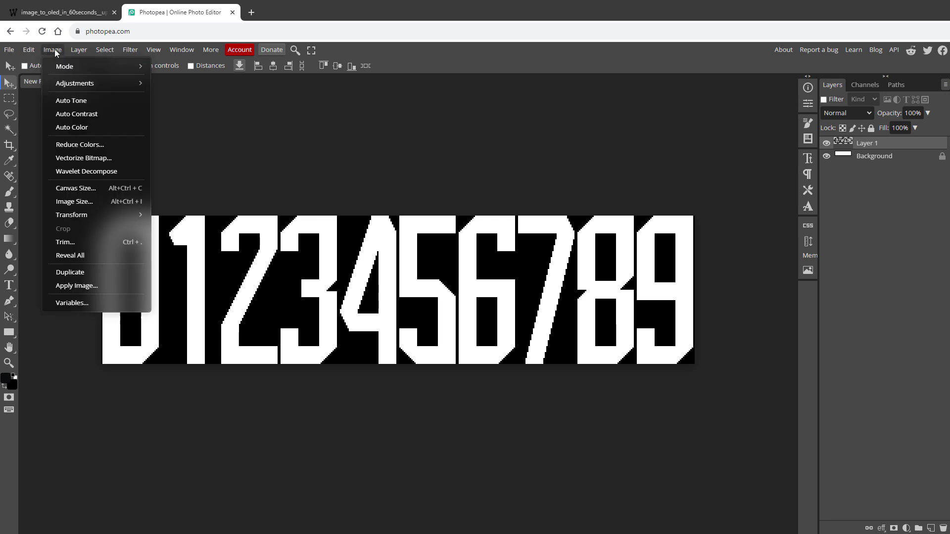
{"action": "left_click", "coordinate": [76, 188]}
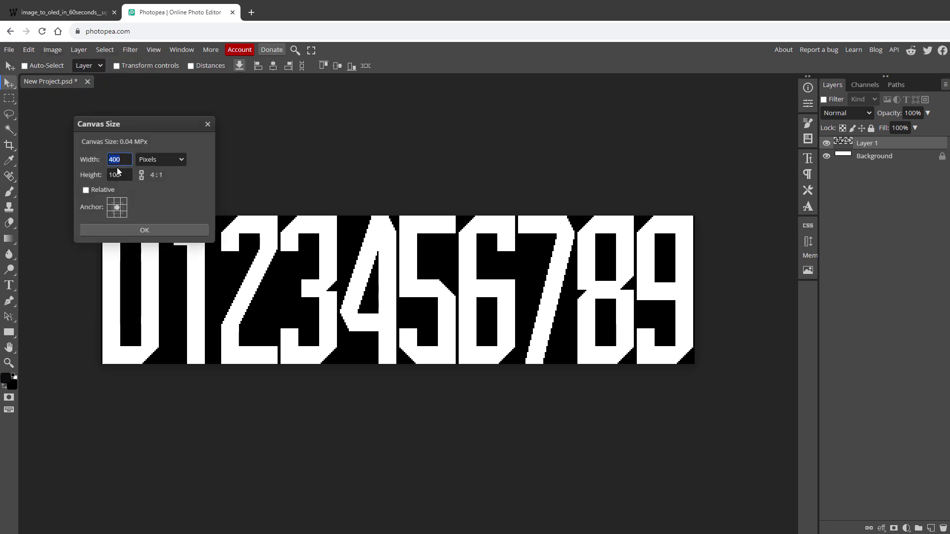
{"action": "key", "text": "Tab"}
{"action": "left_click", "coordinate": [208, 132]}
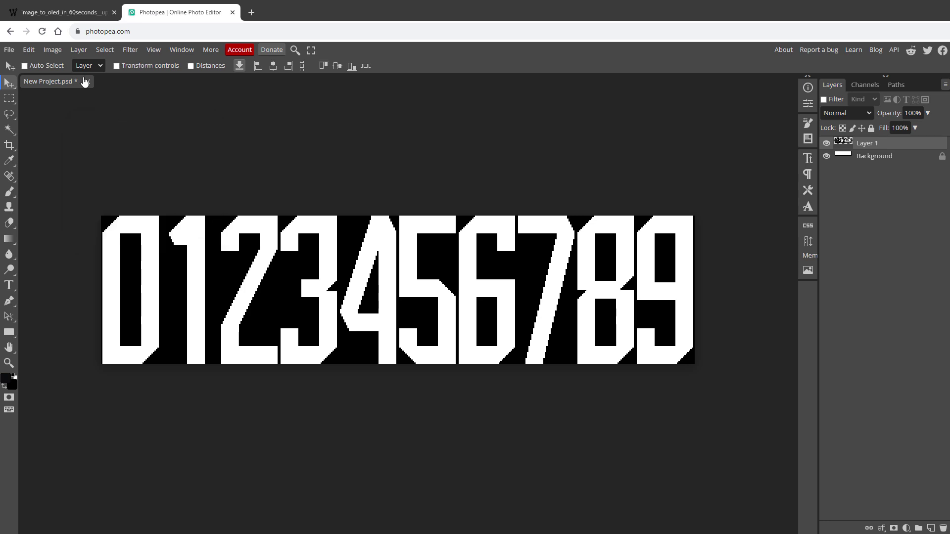
{"action": "left_click", "coordinate": [53, 50]}
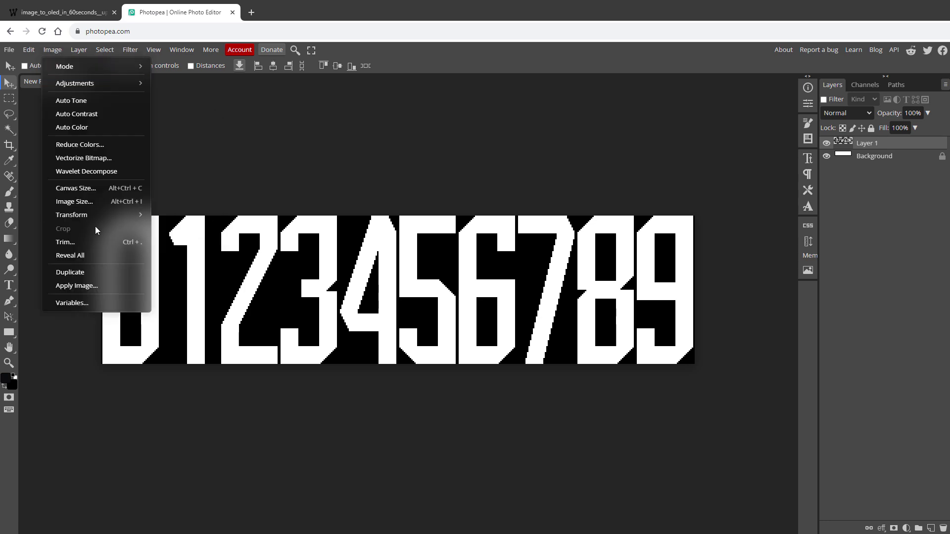
{"action": "left_click", "coordinate": [99, 201]}
{"action": "left_click", "coordinate": [128, 159]}
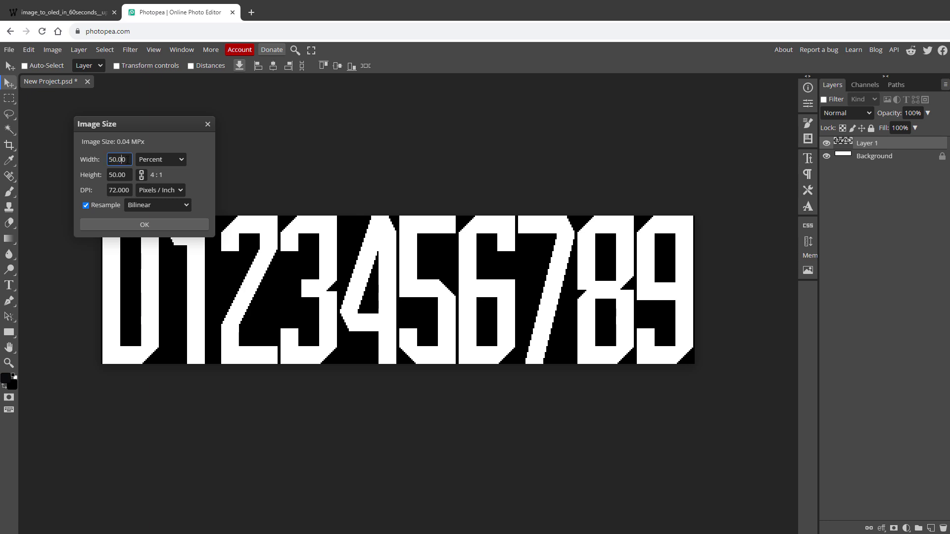
{"action": "left_click", "coordinate": [153, 202]}
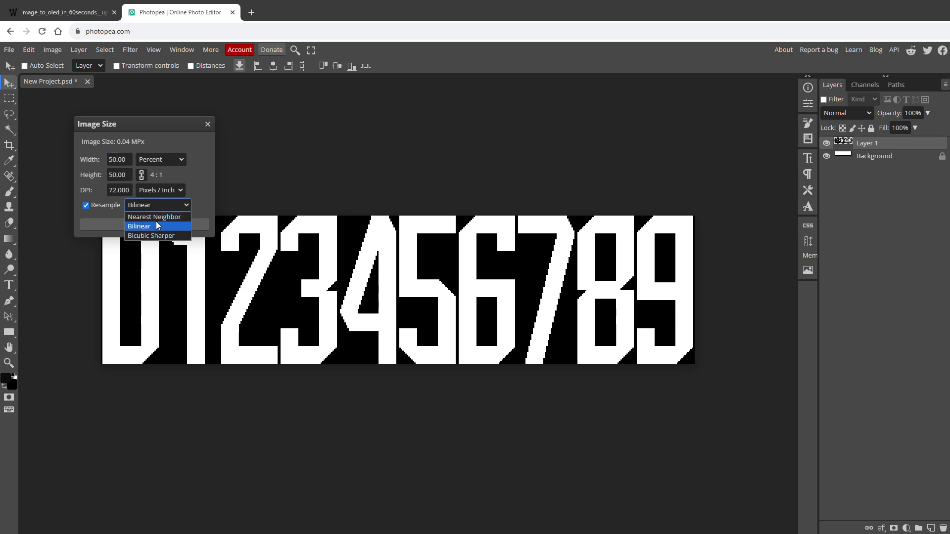
{"action": "left_click", "coordinate": [153, 217]}
{"action": "left_click", "coordinate": [153, 224]}
- Zoom in on the shrunken digits and export the image as PNG
{"action": "key", "text": "z"}
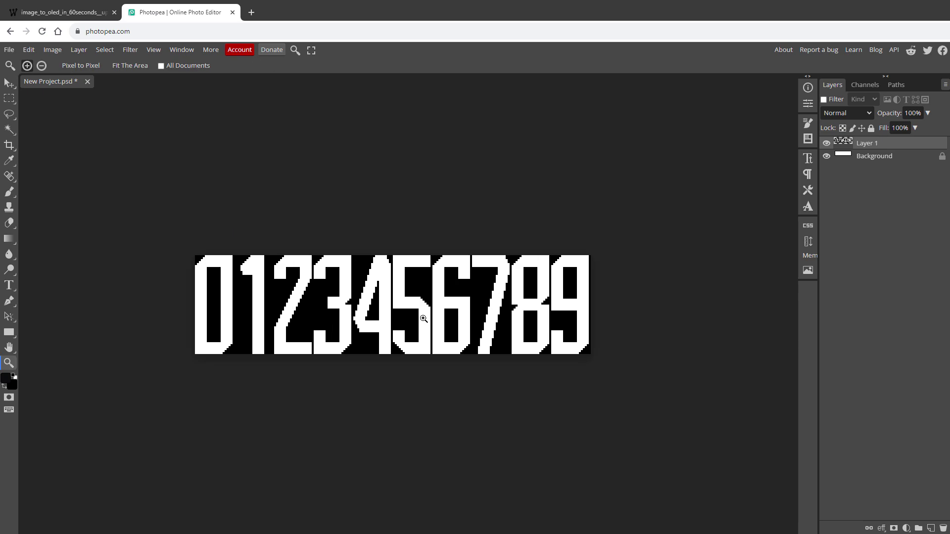
{"action": "left_click", "coordinate": [423, 318]}
{"action": "double_click", "coordinate": [7, 367]}
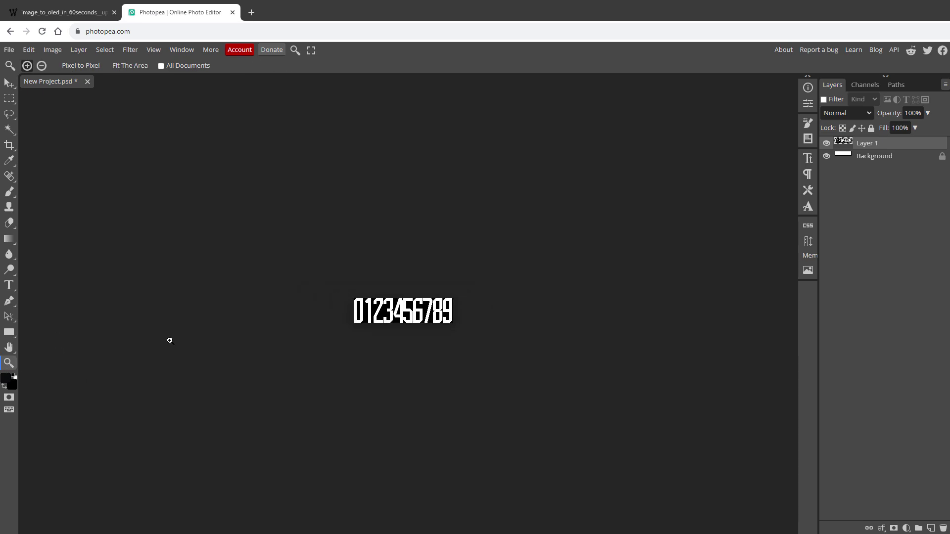
{"action": "left_click", "coordinate": [399, 322]}
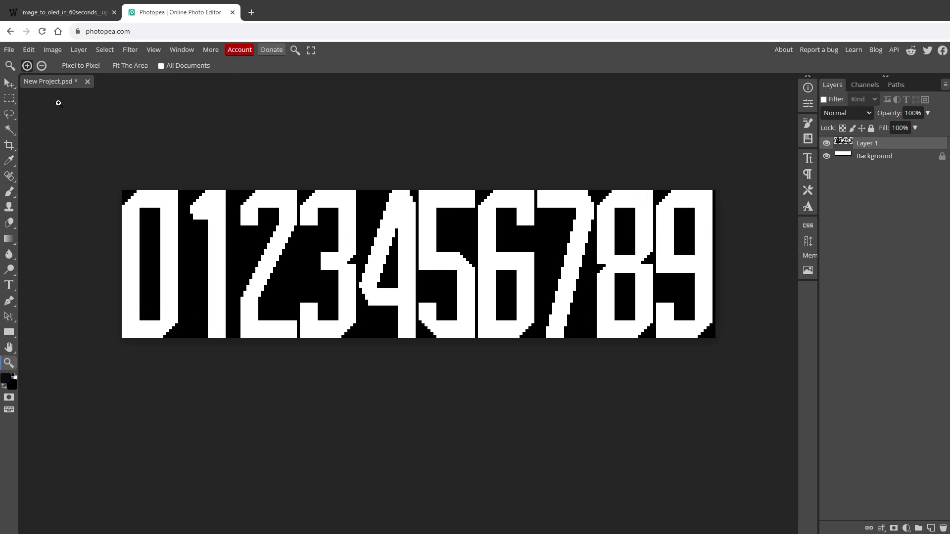
{"action": "left_click", "coordinate": [9, 84]}
{"action": "left_click", "coordinate": [9, 50]}
{"action": "mouse_move", "coordinate": [69, 181]}
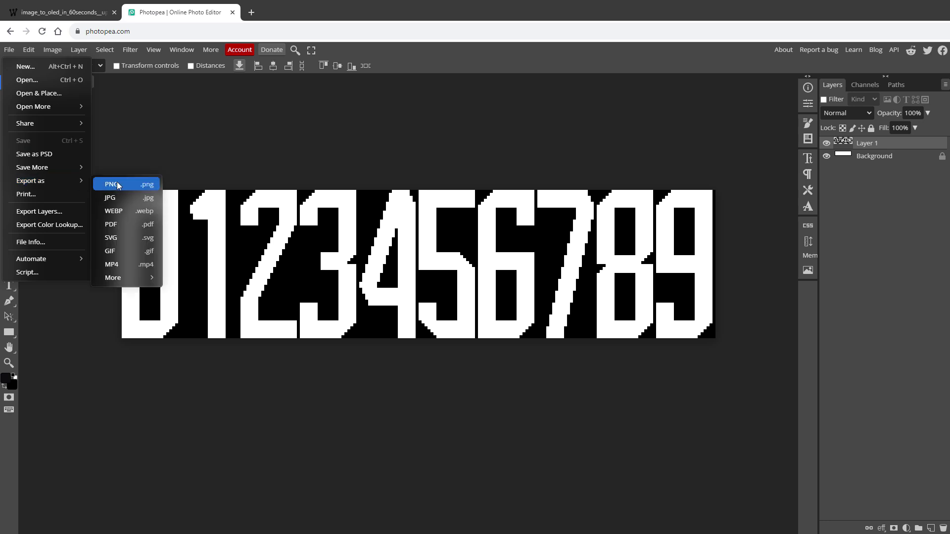
{"action": "left_click", "coordinate": [118, 186]}
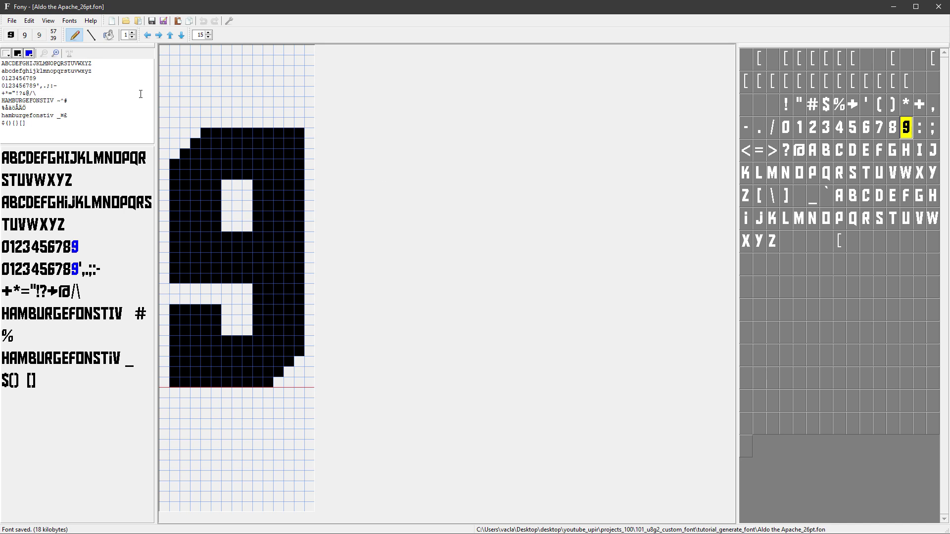
- Create a new empty Fony font 50 pixels high
{"action": "left_click", "coordinate": [12, 21]}
{"action": "left_click", "coordinate": [26, 33]}
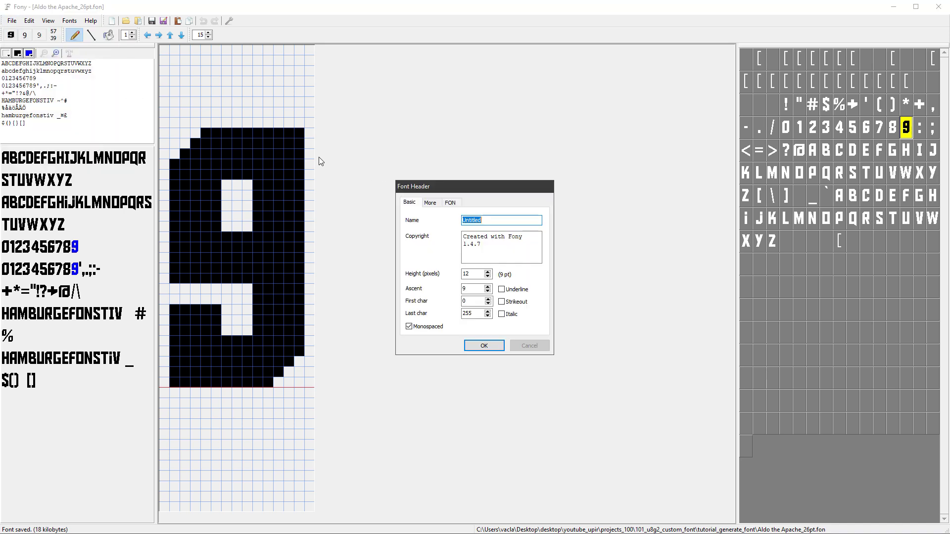
{"action": "key", "text": "Tab"}
{"action": "key", "text": "Tab"}
{"action": "type", "text": "50"}
{"action": "key", "text": "Tab"}
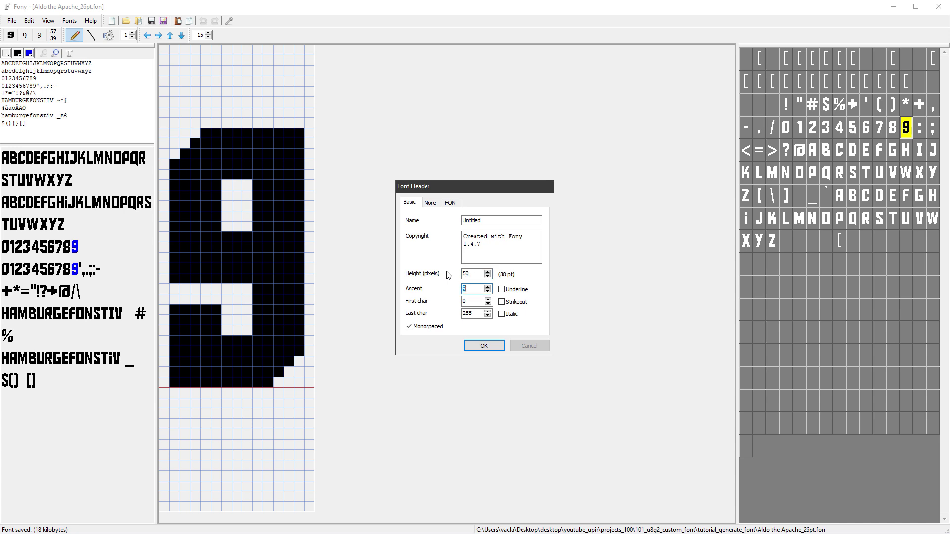
{"action": "key", "text": "Tab"}
{"action": "left_click", "coordinate": [470, 345]}
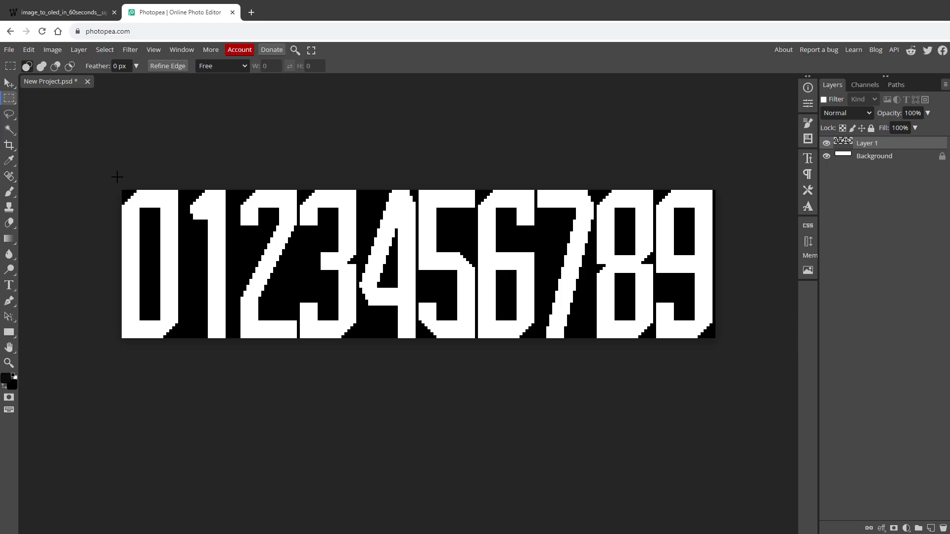
- Resize the font so each glyph is 20 pixels wide, matching the measured 0 digit
{"action": "left_click_drag", "start_coordinate": [122, 190], "coordinate": [181, 344]}
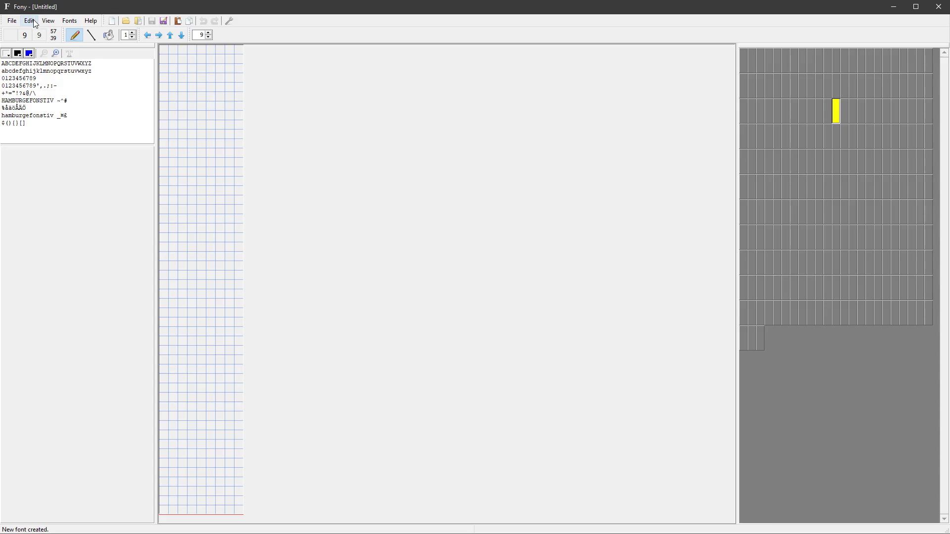
{"action": "left_click", "coordinate": [29, 20]}
{"action": "mouse_move", "coordinate": [31, 23]}
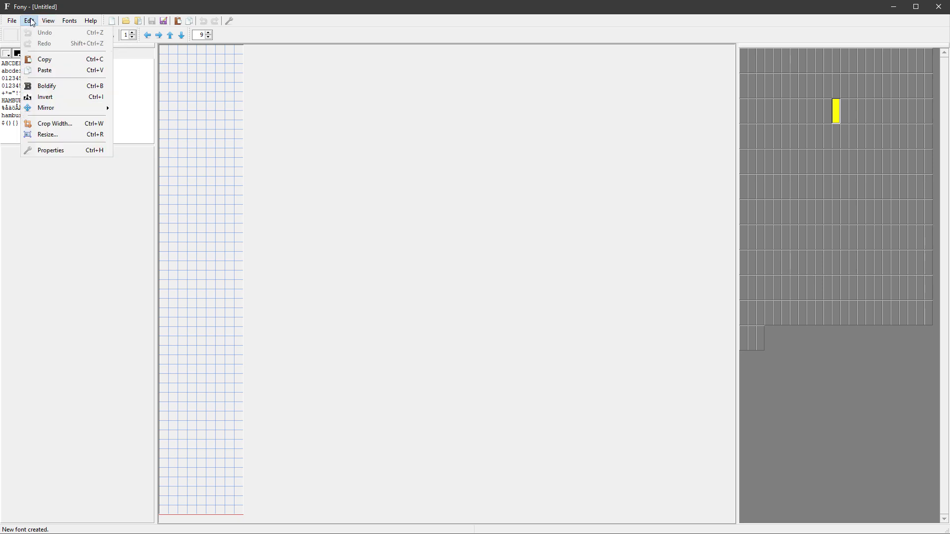
{"action": "left_click", "coordinate": [47, 134]}
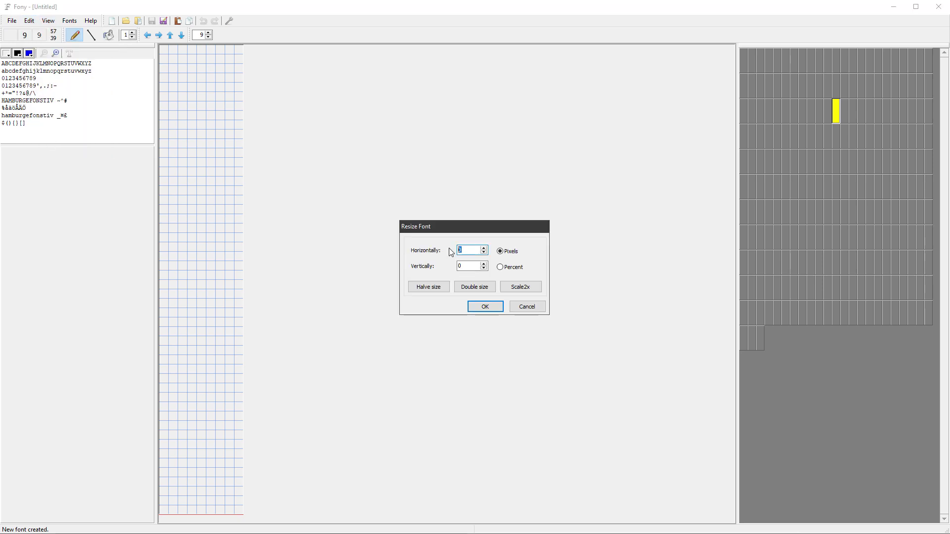
{"action": "type", "text": "11"}
{"action": "left_click", "coordinate": [485, 307]}
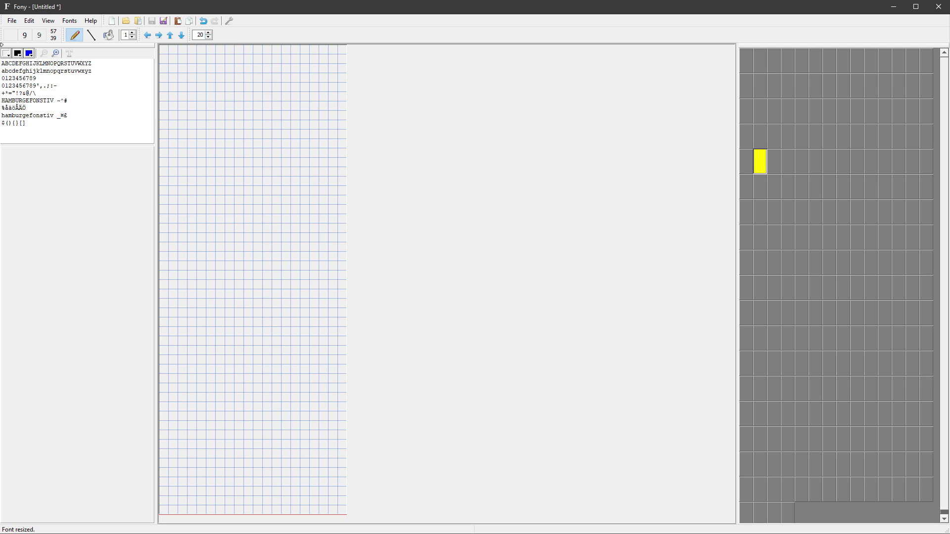
{"action": "left_click", "coordinate": [12, 21]}
{"action": "mouse_move", "coordinate": [99, 80]}
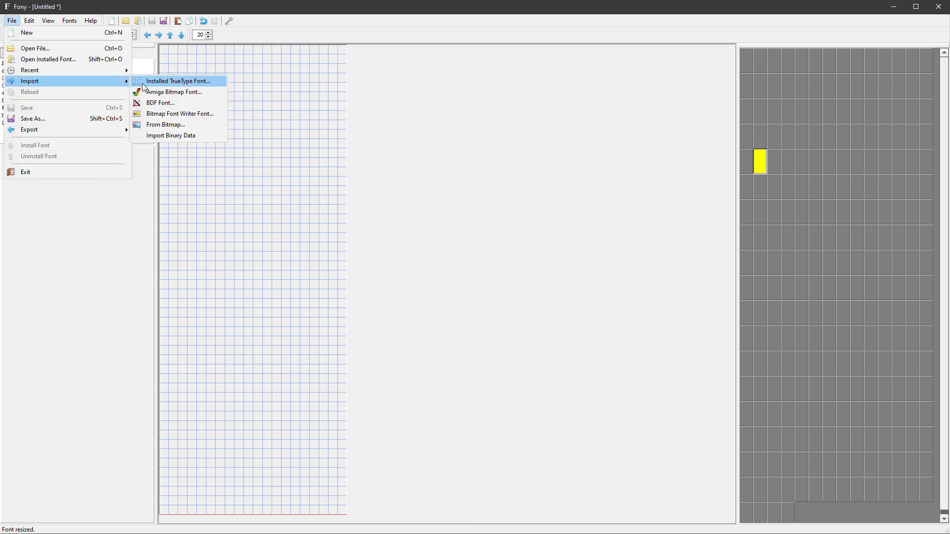
{"action": "left_click", "coordinate": [173, 128]}
{"action": "left_click", "coordinate": [218, 163]}
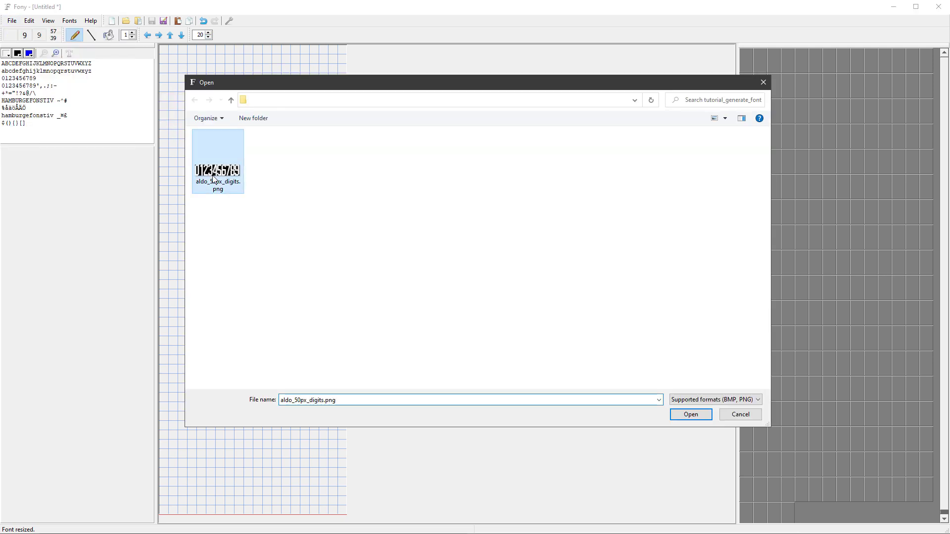
{"action": "left_click", "coordinate": [690, 415]}
{"action": "left_click", "coordinate": [263, 130]}
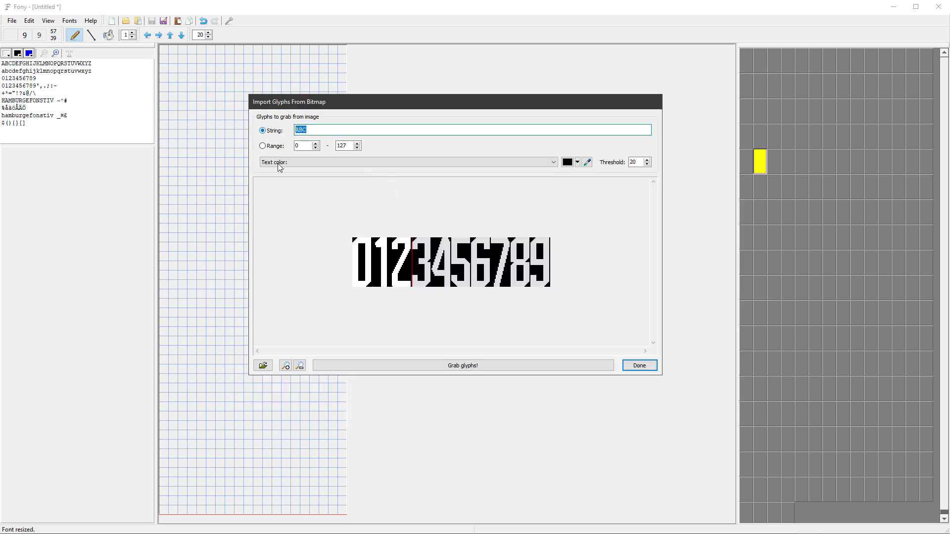
{"action": "type", "text": "0123456"}
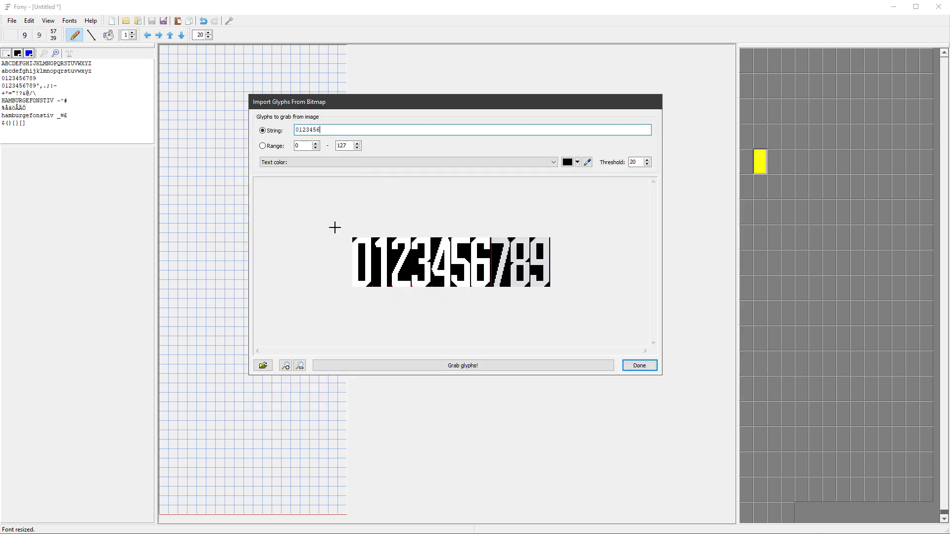
{"action": "type", "text": "789"}
{"action": "left_click", "coordinate": [535, 240]}
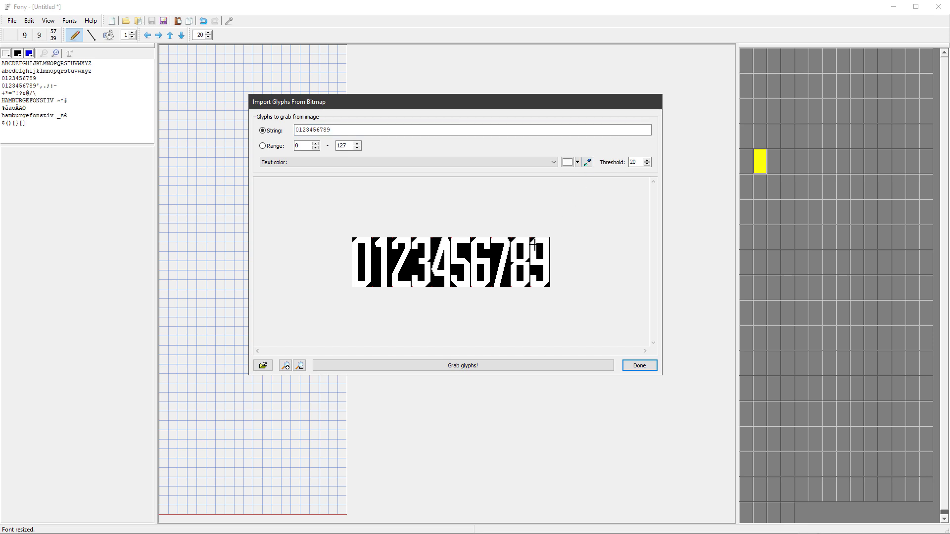
{"action": "left_click", "coordinate": [440, 366]}
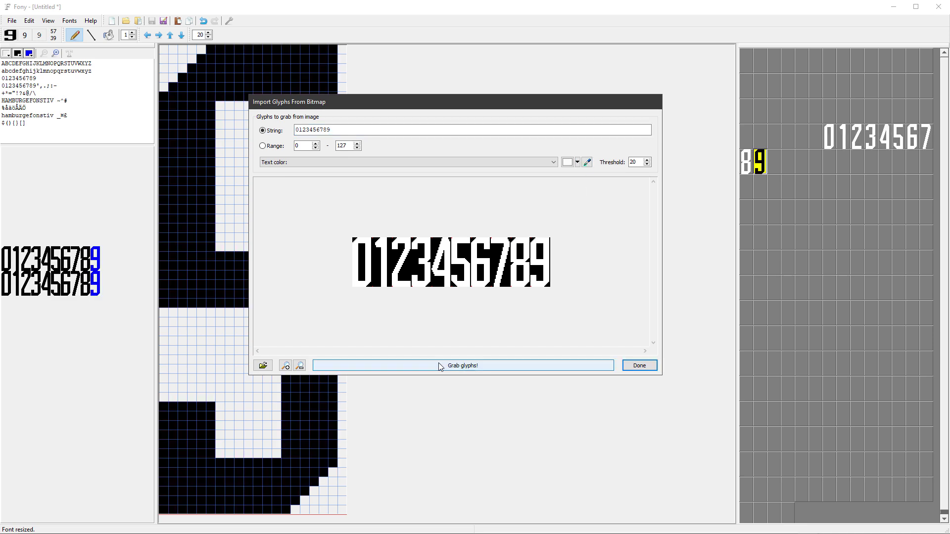
{"action": "left_click", "coordinate": [633, 367]}
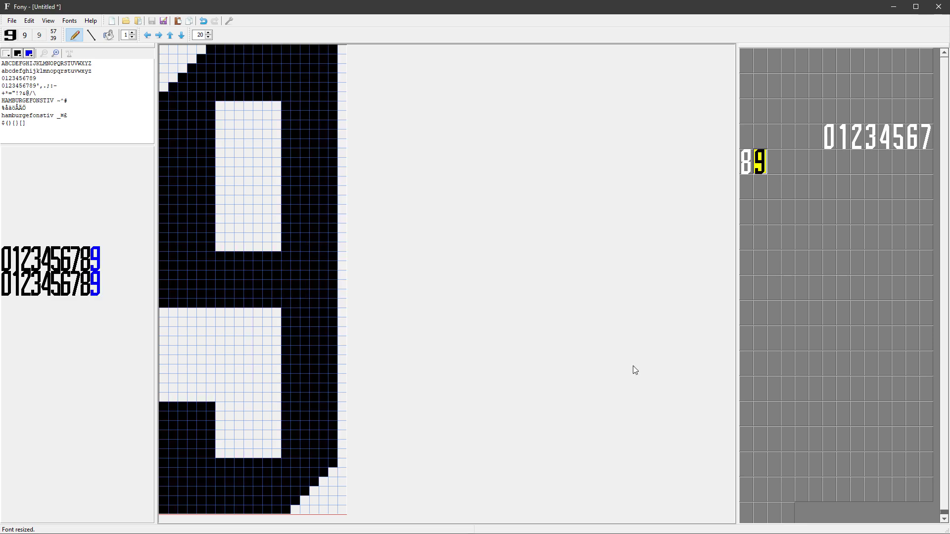
- Check each imported digit glyph from 0 through 9
{"action": "left_click", "coordinate": [832, 136]}
{"action": "left_click", "coordinate": [844, 136]}
{"action": "left_click", "coordinate": [857, 137]}
{"action": "left_click", "coordinate": [871, 137]}
{"action": "left_click", "coordinate": [885, 138]}
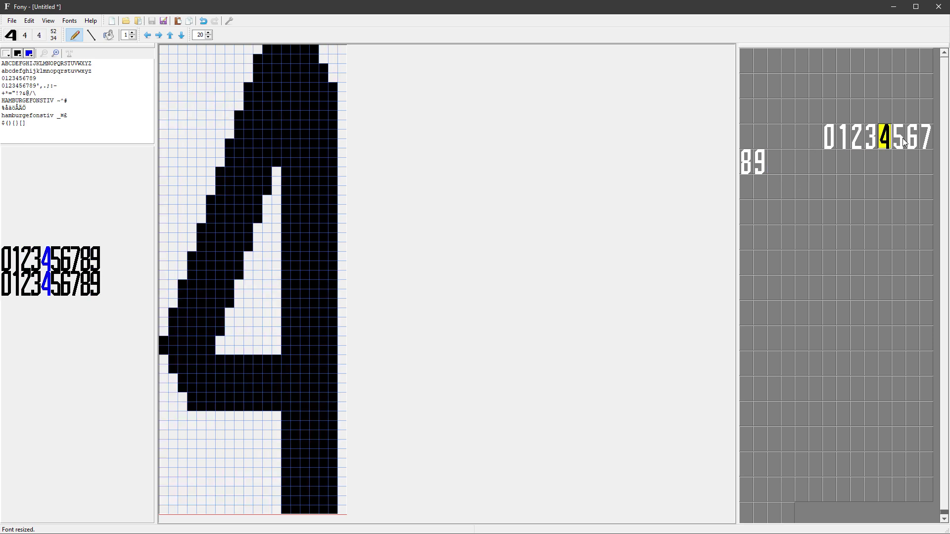
{"action": "left_click", "coordinate": [898, 138]}
{"action": "left_click", "coordinate": [912, 138]}
{"action": "left_click", "coordinate": [925, 138]}
{"action": "left_click", "coordinate": [745, 162]}
{"action": "left_click", "coordinate": [759, 161]}
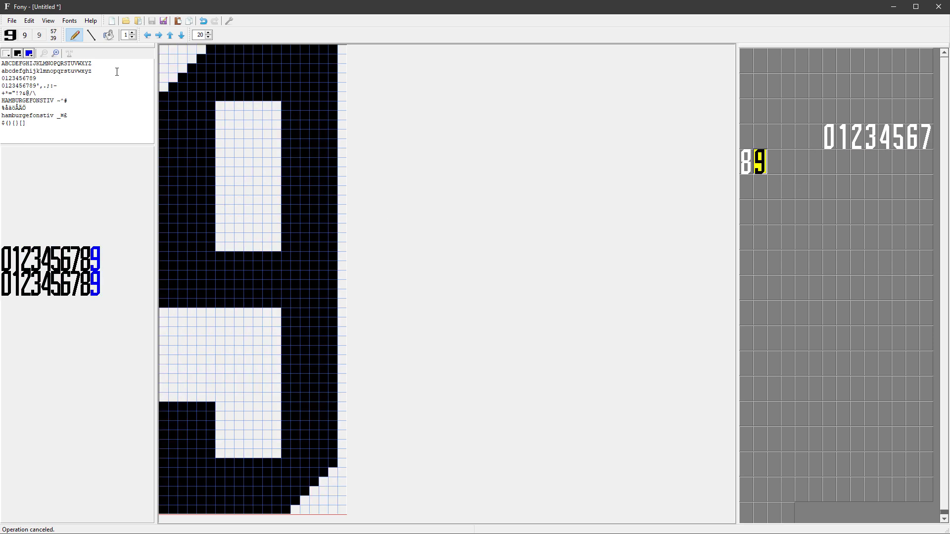
{"action": "left_click", "coordinate": [12, 20]}
- Export the digit font as aldo_digits_50px.bdf and recheck the 0 and 9 glyphs
{"action": "mouse_move", "coordinate": [58, 129]}
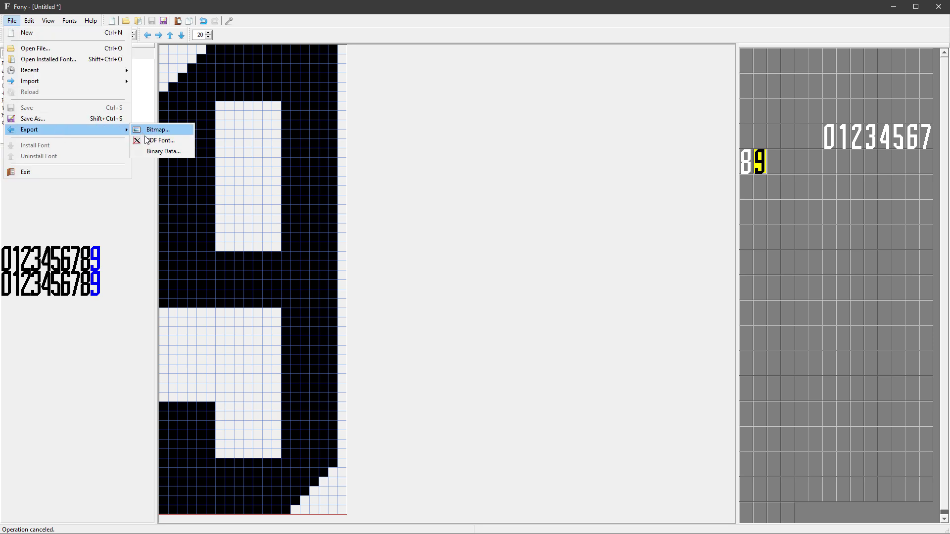
{"action": "left_click", "coordinate": [149, 141]}
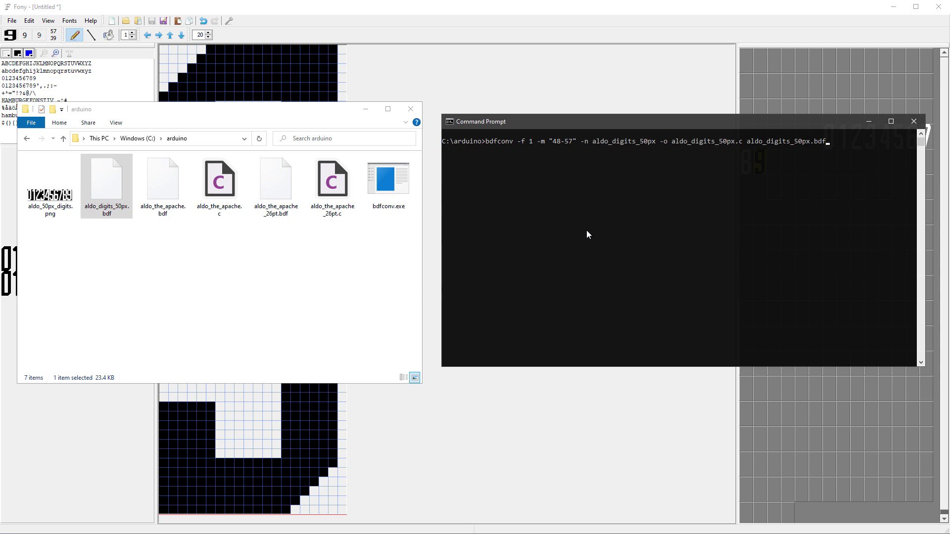
{"action": "left_click", "coordinate": [553, 14]}
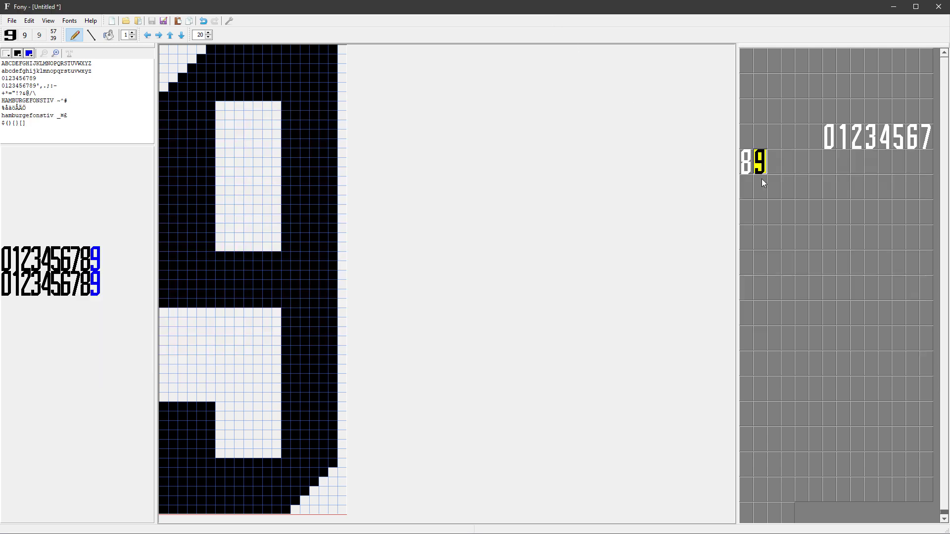
{"action": "left_click", "coordinate": [826, 140]}
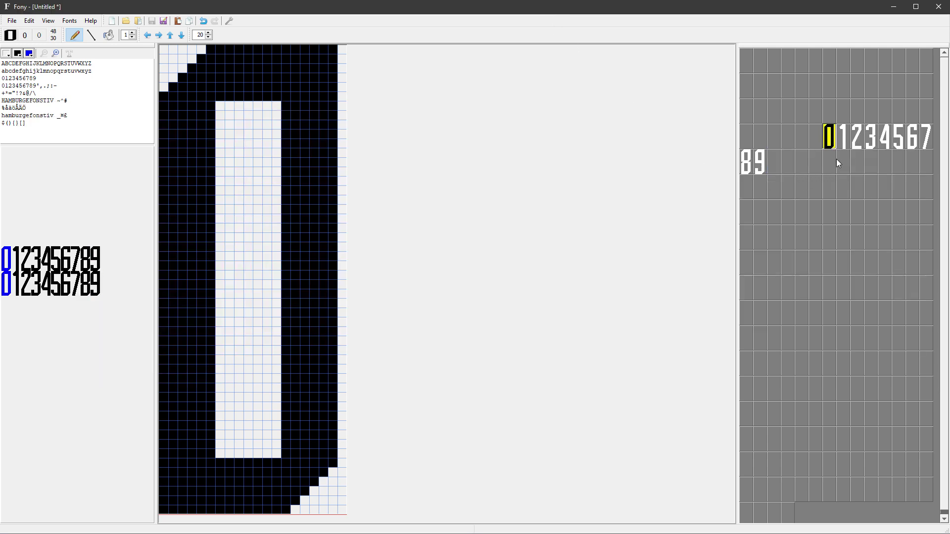
{"action": "left_click", "coordinate": [761, 168]}
- Copy the 48-57 character range from the bdfconv command in Command Prompt
{"action": "key", "text": "alt+Tab"}
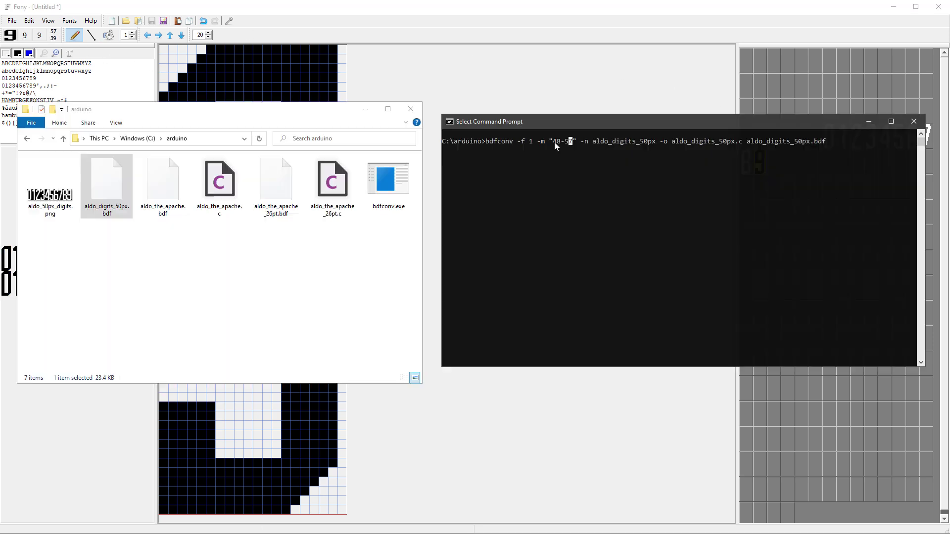
{"action": "left_click_drag", "start_coordinate": [553, 142], "coordinate": [571, 145]}
{"action": "right_click", "coordinate": [830, 145]}
- Convert the font and paste the aldo_digits_50px C array into the Wokwi sketch
{"action": "key", "text": "Return"}
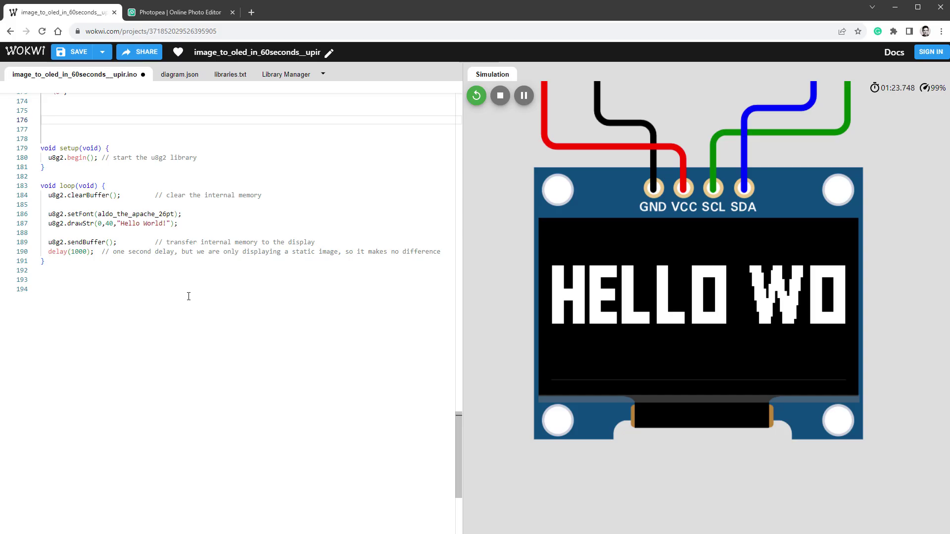
{"action": "key", "text": "ctrl+v"}
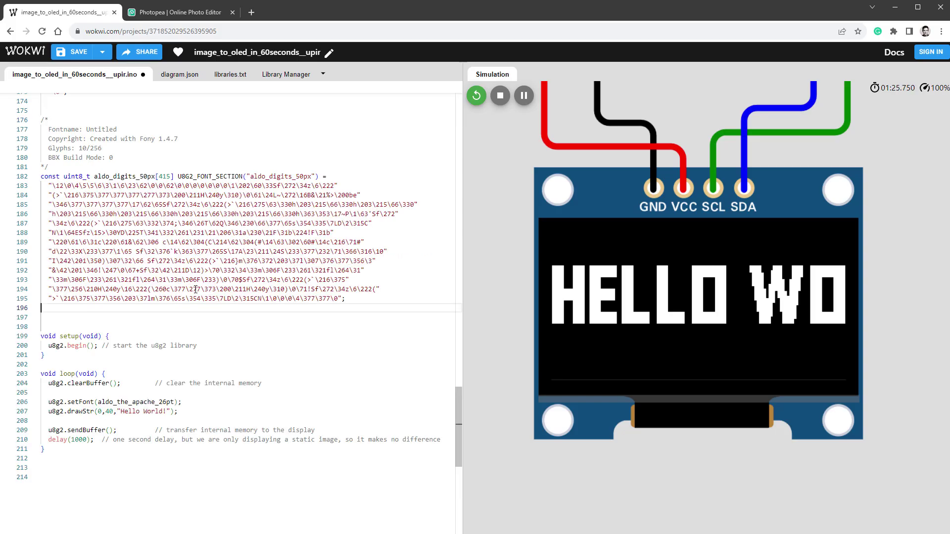
{"action": "scroll", "coordinate": [196, 291], "scroll_direction": "down", "scroll_amount": 1}
- Replace aldo_the_apache_26pt with aldo_digits_50px and draw "123456" at (0,56)
{"action": "left_click_drag", "start_coordinate": [121, 390], "coordinate": [174, 384]}
{"action": "type", "text": "0"}
{"action": "key", "text": "BackSpace"}
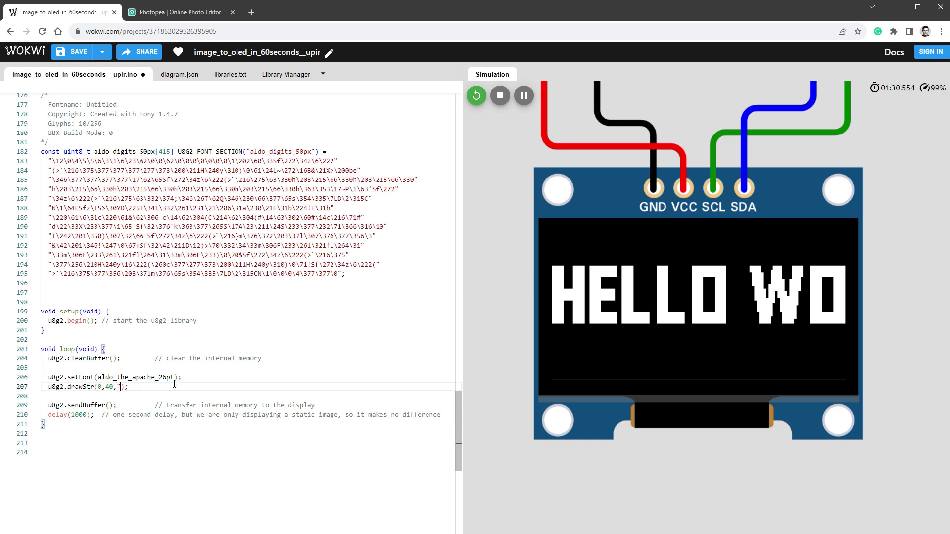
{"action": "type", "text": "123456\""}
{"action": "double_click", "coordinate": [120, 151]}
{"action": "key", "text": "ctrl+c"}
{"action": "double_click", "coordinate": [144, 377]}
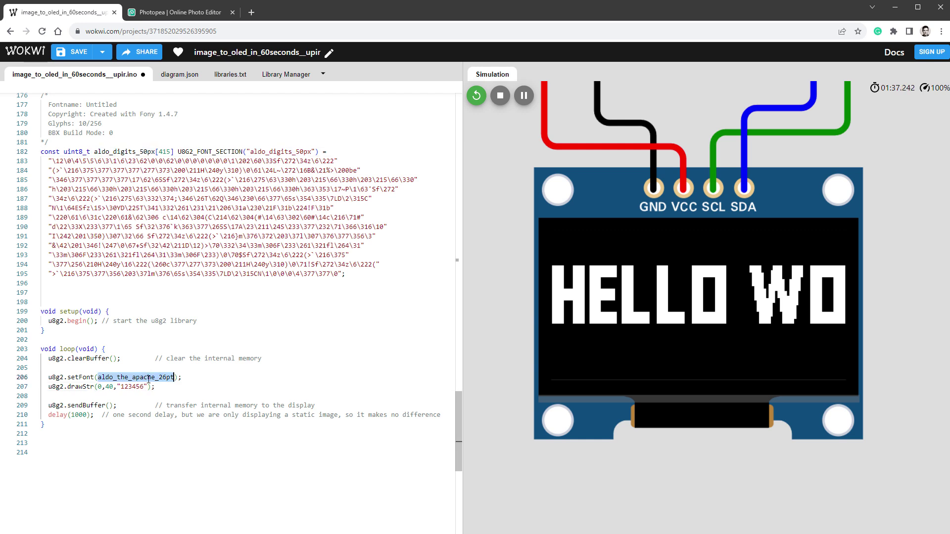
{"action": "key", "text": "ctrl+v"}
{"action": "double_click", "coordinate": [109, 386]}
{"action": "type", "text": "56"}
- Restart the simulation to show 123456, then copy the whole sketch code
{"action": "left_click", "coordinate": [476, 96]}
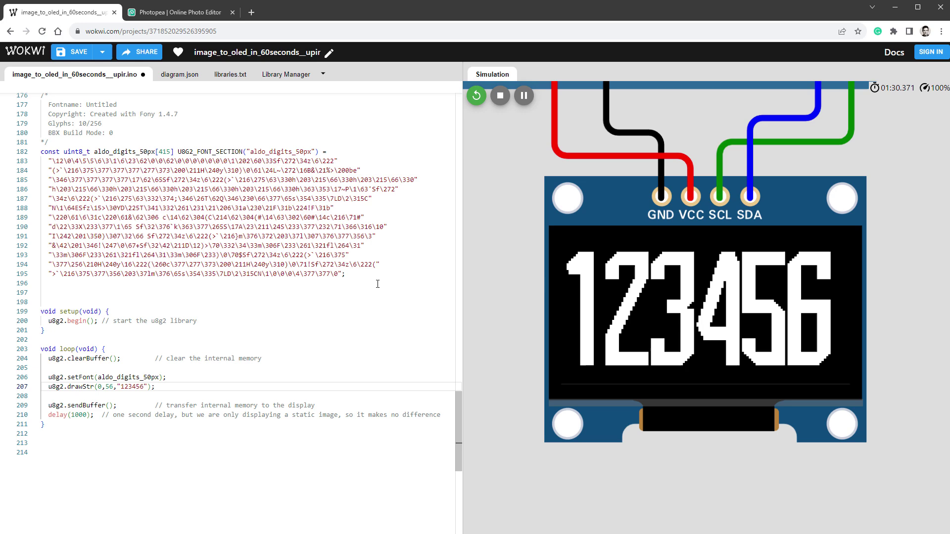
{"action": "key", "text": "ctrl+a"}
{"action": "key", "text": "ctrl+c"}
- Paste the Wokwi code into ARDUINO_custom_font_digits.ino and check U8g2 in Library Manager
{"action": "key", "text": "alt+Tab"}
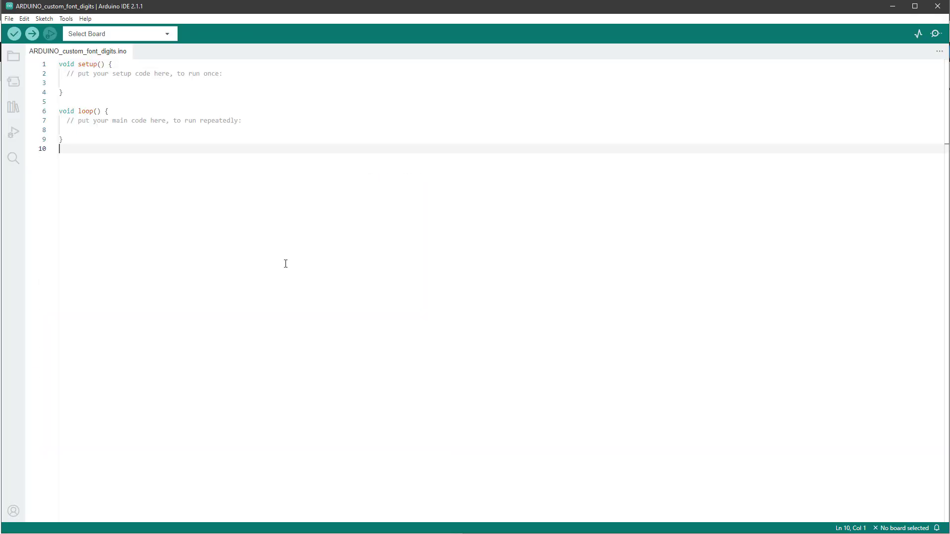
{"action": "key", "text": "ctrl+a"}
{"action": "key", "text": "ctrl+v"}
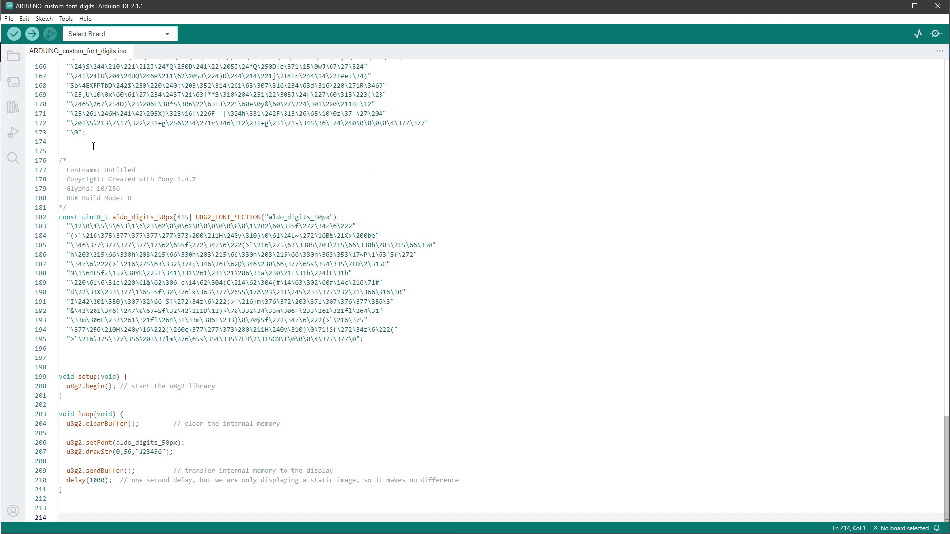
{"action": "left_click", "coordinate": [13, 107]}
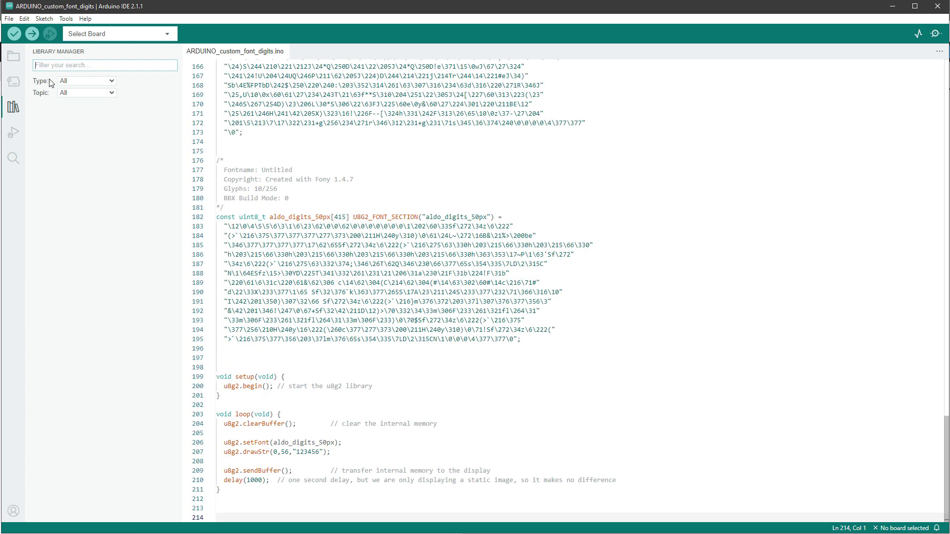
{"action": "type", "text": "u8"}
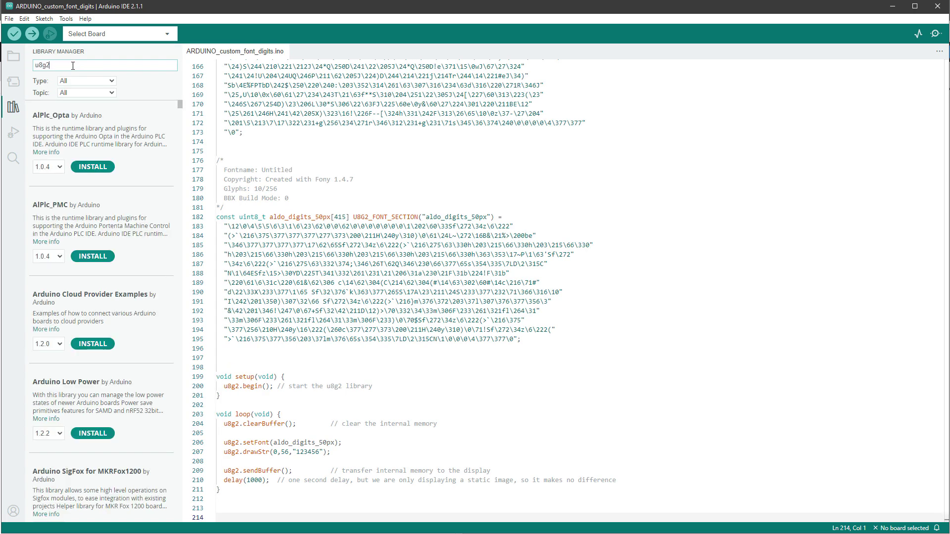
{"action": "type", "text": "g2"}
- Select Arduino Uno on COM14 and upload the sketch
{"action": "left_click", "coordinate": [103, 34]}
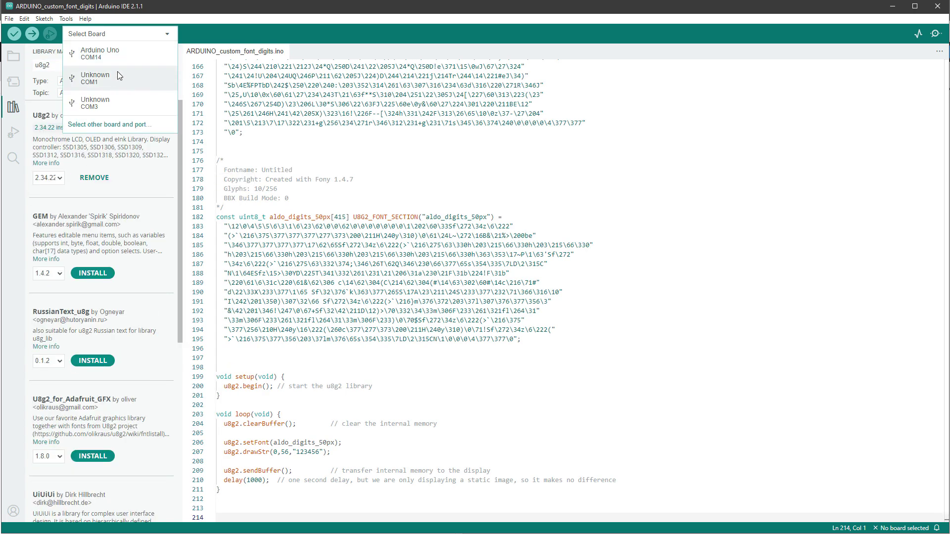
{"action": "left_click", "coordinate": [105, 55]}
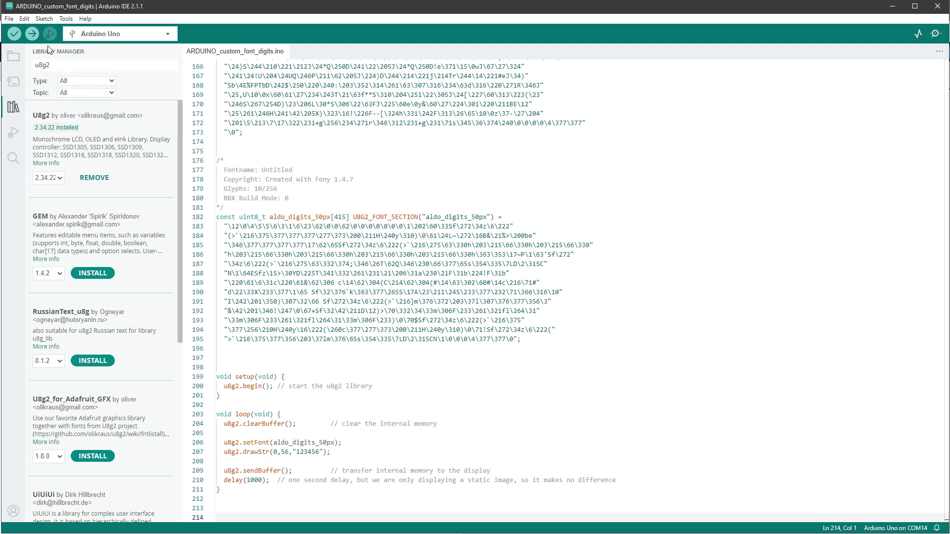
{"action": "left_click", "coordinate": [32, 35]}
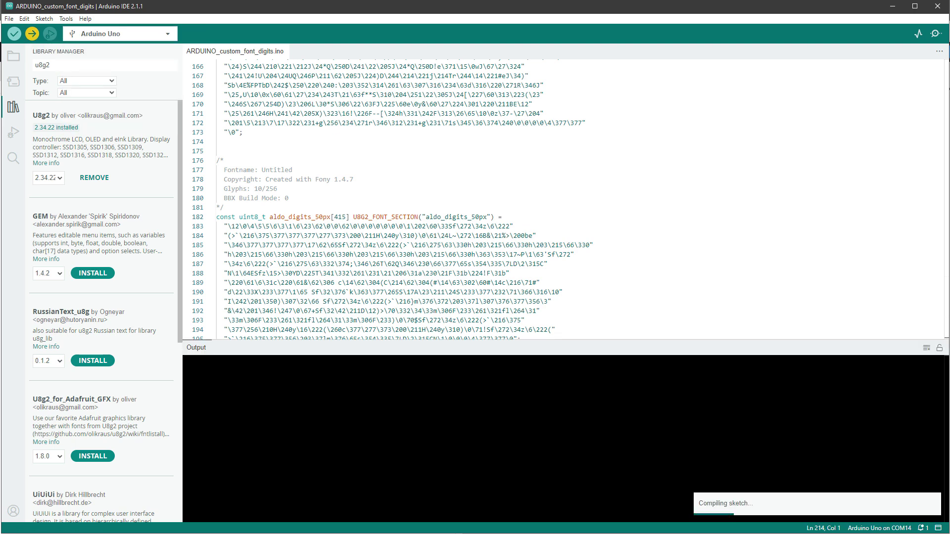